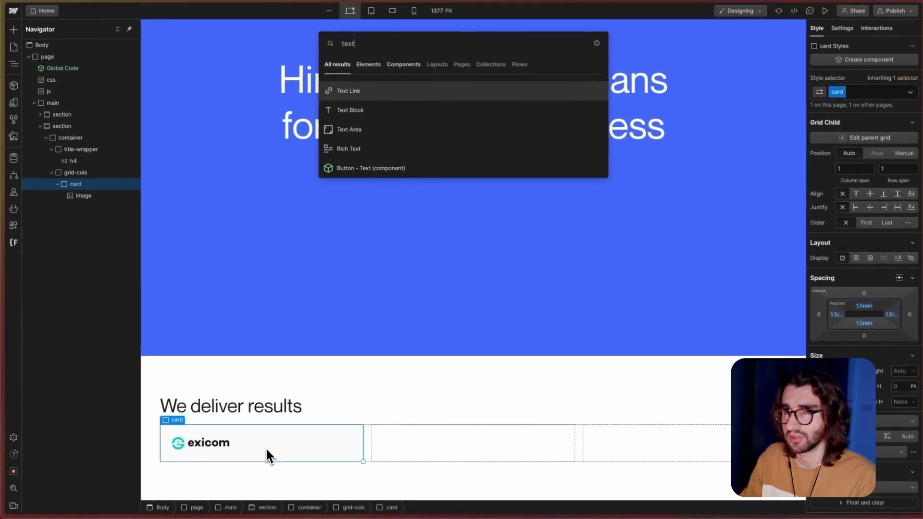
Step: Add a Text Block inside the card below the logo and duplicate it
{"action": "key", "text": "Down"}
{"action": "key", "text": "Return"}
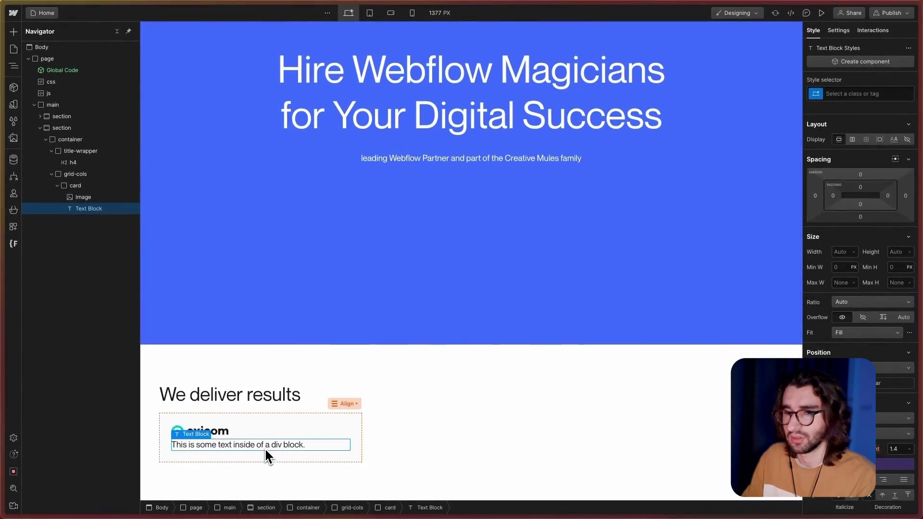
{"action": "key", "text": "super+d"}
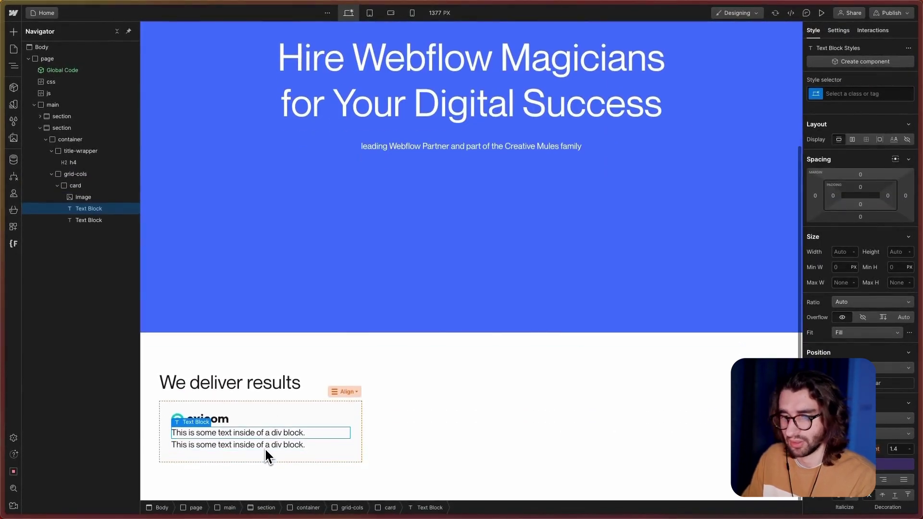
Step: Change the lower text block to "leads generated within the first year" and the upper one to "899"
{"action": "left_click", "coordinate": [266, 450]}
{"action": "double_click", "coordinate": [266, 450]}
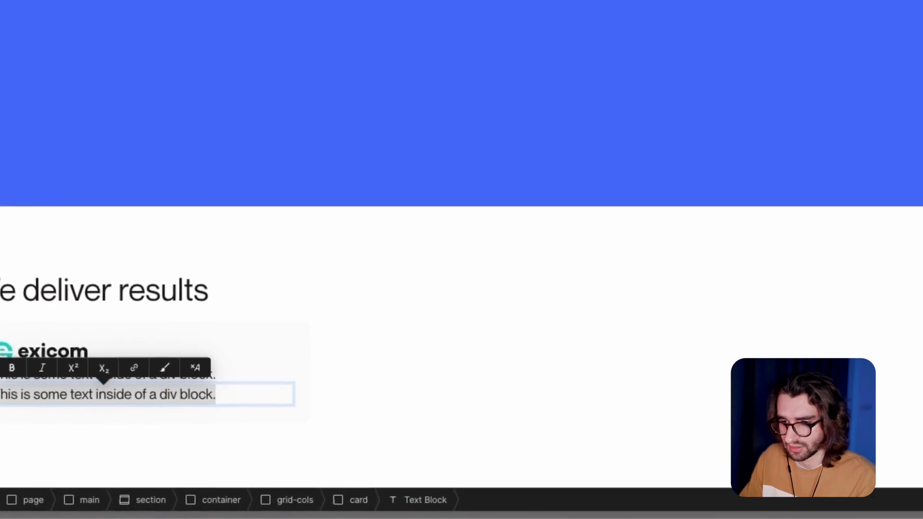
{"action": "type", "text": "leads generated within the first year"}
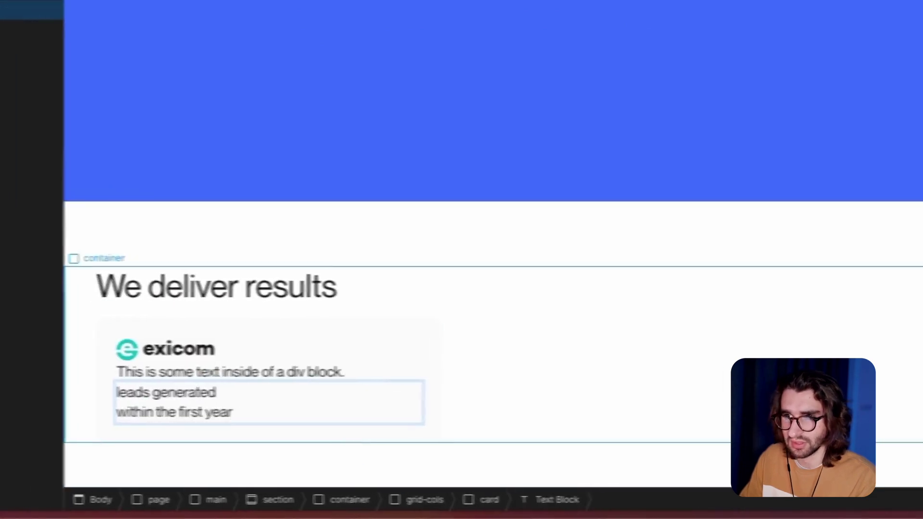
{"action": "left_click", "coordinate": [201, 374]}
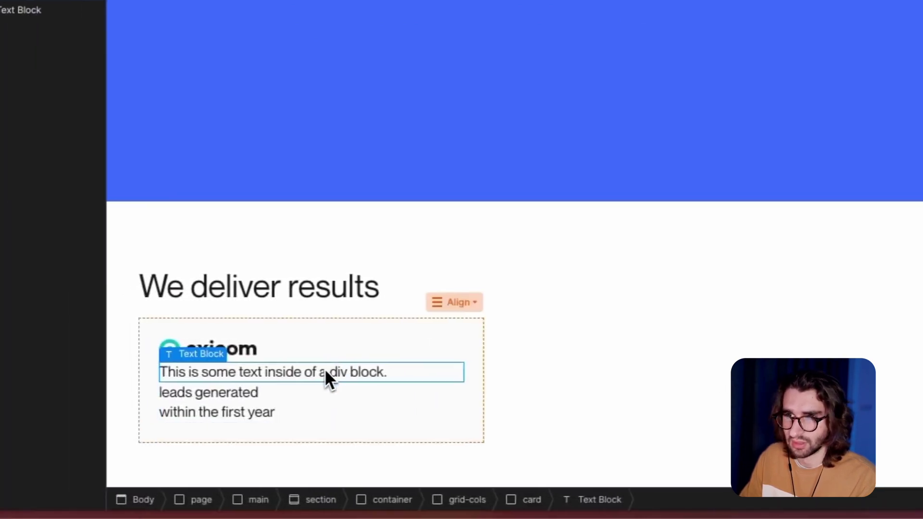
{"action": "double_click", "coordinate": [197, 372]}
{"action": "type", "text": "899"}
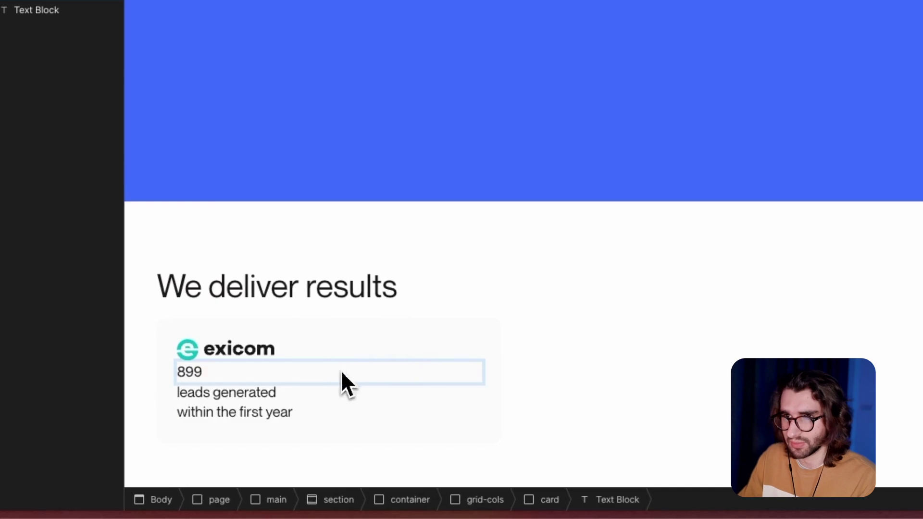
{"action": "key", "text": "Escape"}
Step: Apply the h2 class to the 899 text and the text-xl class to the description below it
{"action": "key", "text": "super+Return"}
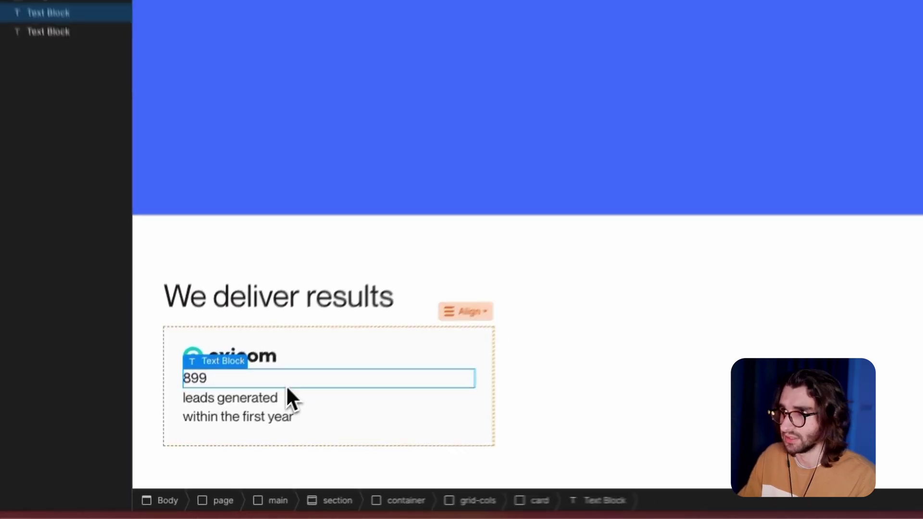
{"action": "type", "text": "h2"}
{"action": "key", "text": "Return"}
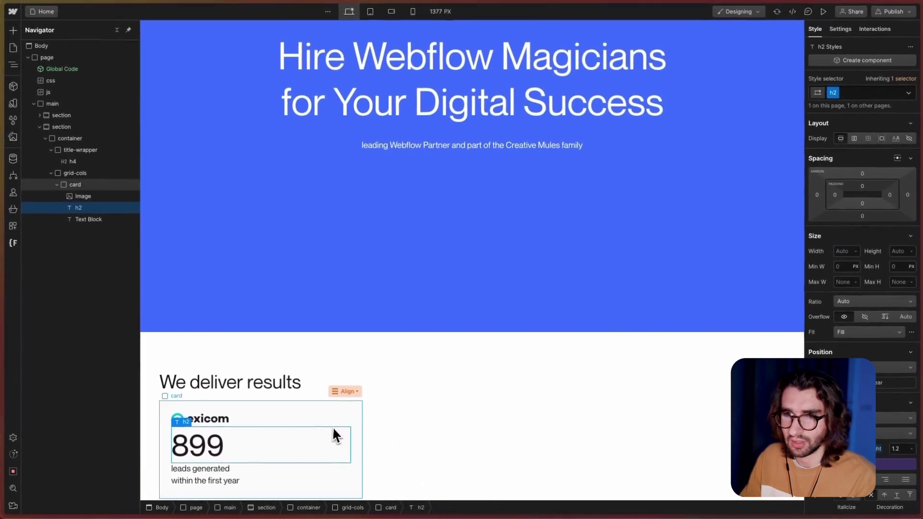
{"action": "left_click", "coordinate": [244, 471]}
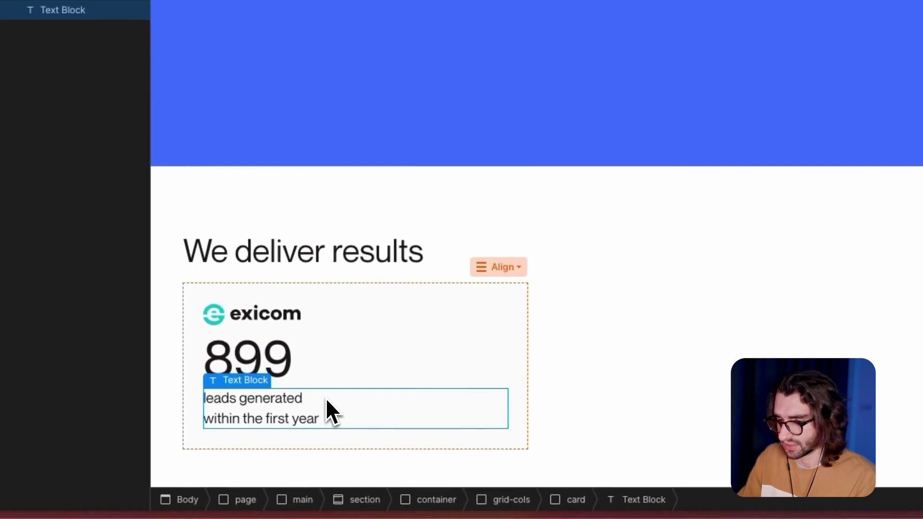
{"action": "key", "text": "super+Return"}
{"action": "type", "text": "text-xl"}
{"action": "key", "text": "Return"}
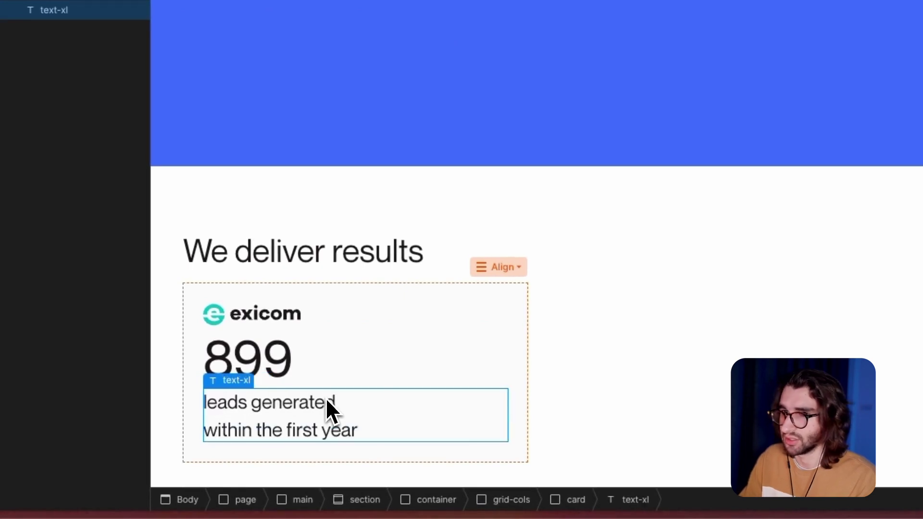
Step: Wrap the 899 text and its description together in a div block and collapse that block in the element tree
{"action": "left_click", "coordinate": [412, 378]}
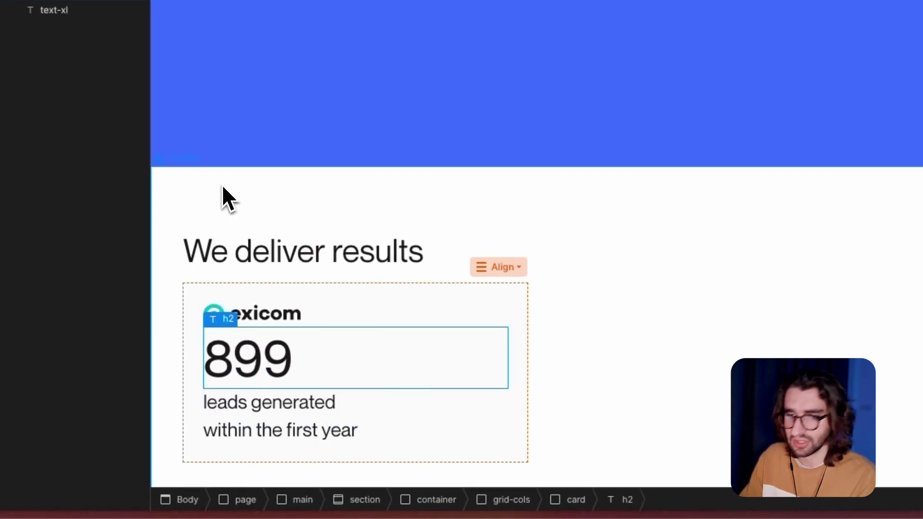
{"action": "key", "text": "super+alt+g"}
{"action": "key", "text": "Right"}
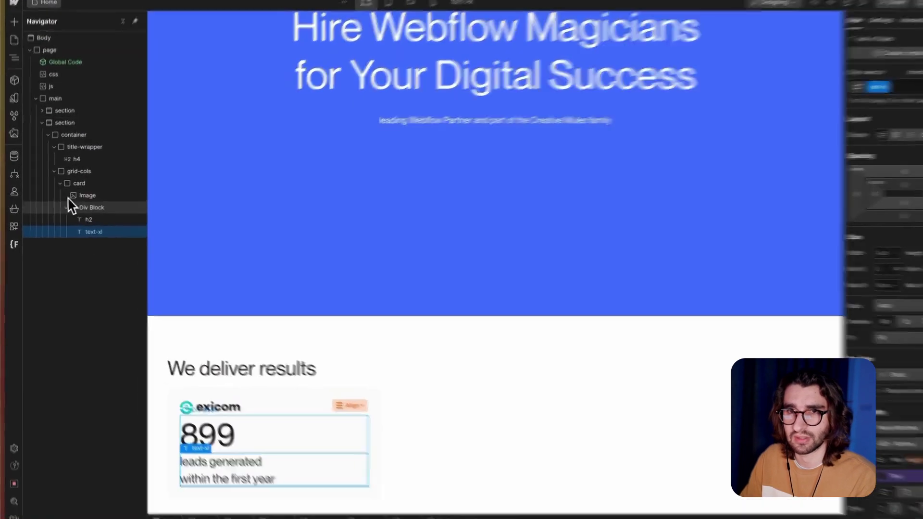
{"action": "left_click", "coordinate": [66, 207]}
Step: Make the card a vertical flex container with its content justified space-between
{"action": "left_click", "coordinate": [96, 185]}
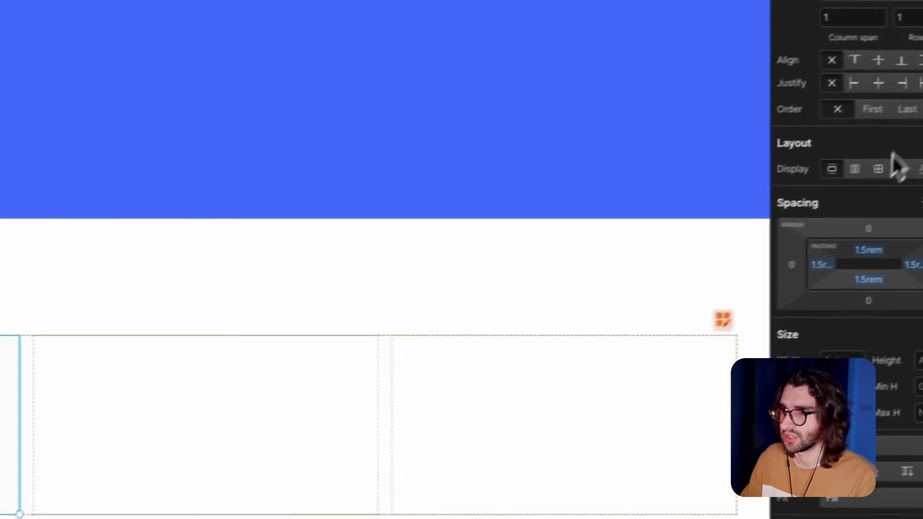
{"action": "left_click", "coordinate": [855, 169]}
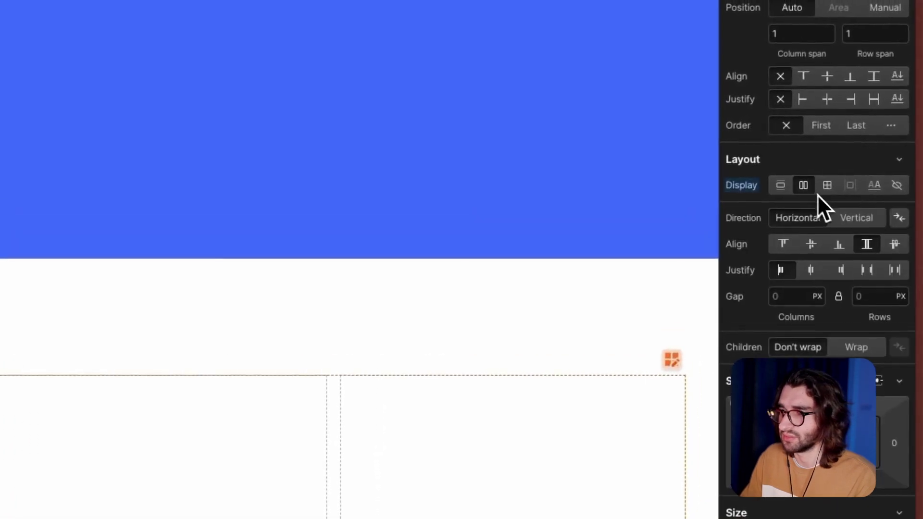
{"action": "left_click", "coordinate": [841, 219]}
{"action": "left_click", "coordinate": [866, 271]}
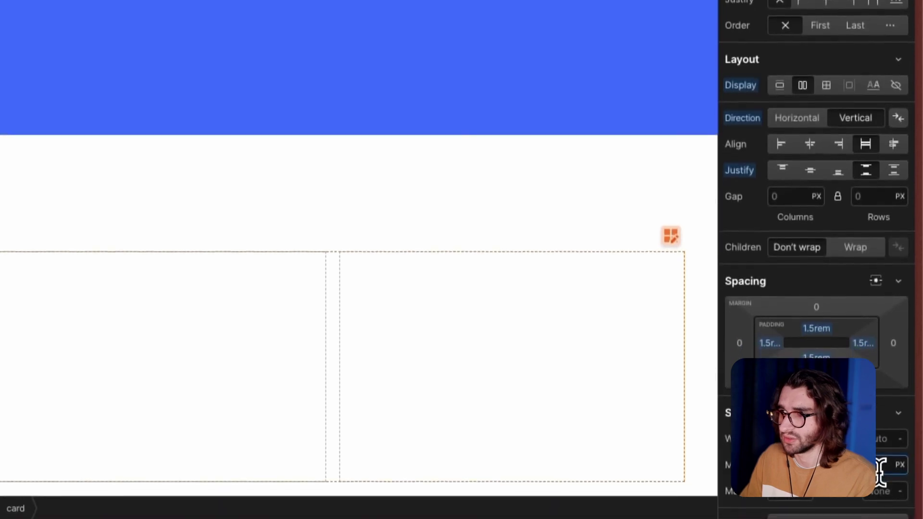
Step: Set the card's row gap to 8rem, unlinked from the column gap, and align its children to the start
{"action": "type", "text": "400"}
{"action": "scroll", "coordinate": [350, 374], "scroll_direction": "down", "scroll_amount": 2}
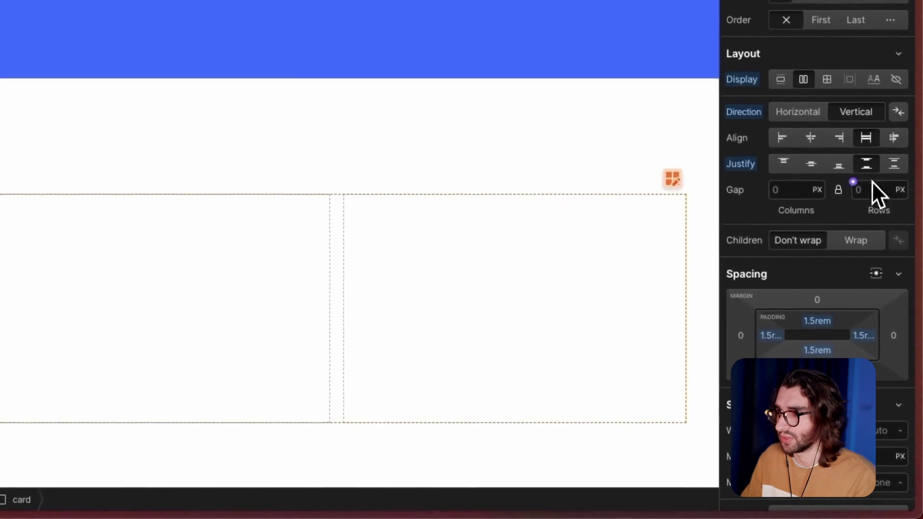
{"action": "left_click", "coordinate": [838, 190]}
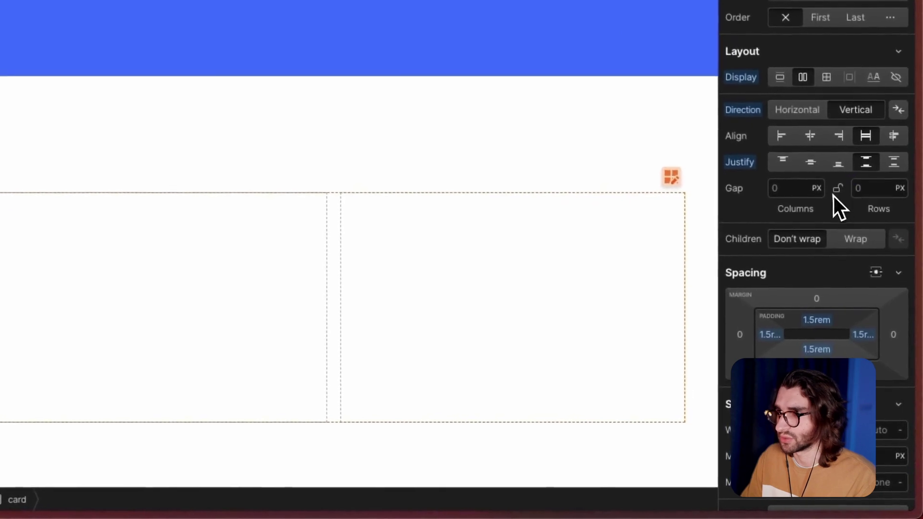
{"action": "left_click", "coordinate": [882, 192]}
{"action": "type", "text": "8rem"}
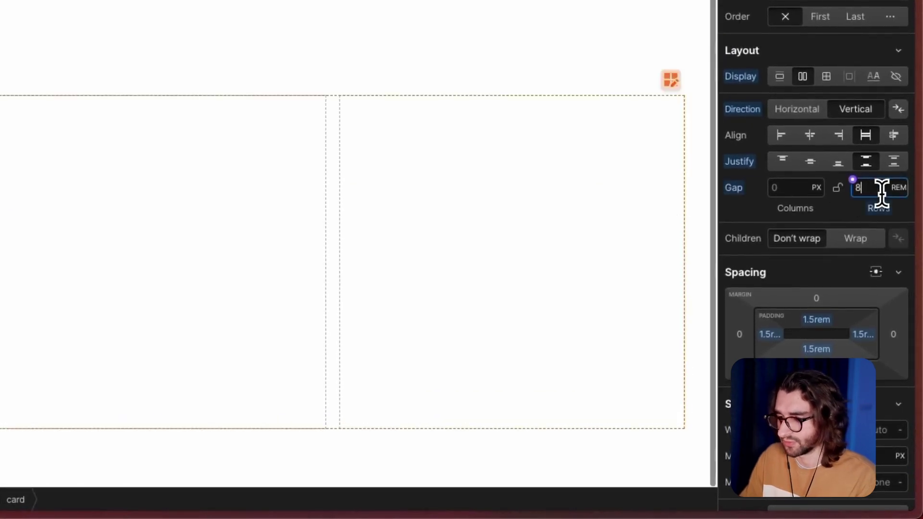
{"action": "key", "text": "Return"}
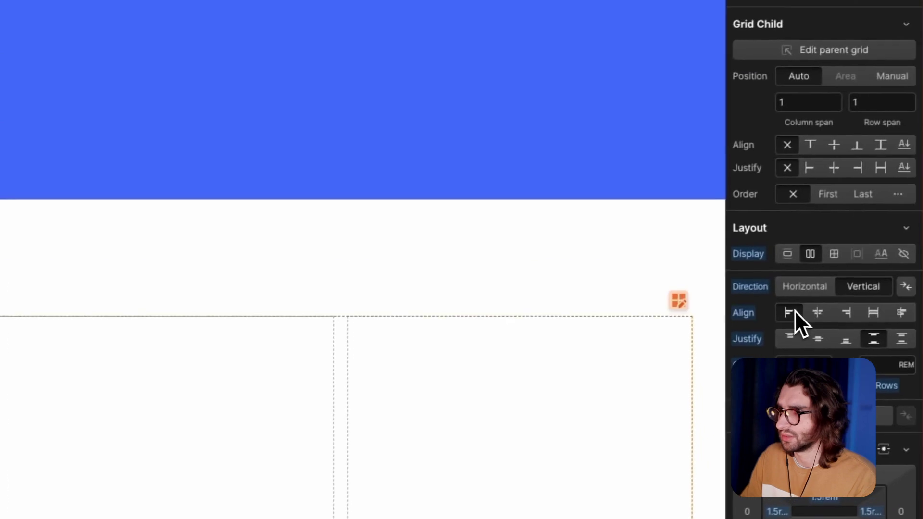
{"action": "left_click", "coordinate": [812, 302]}
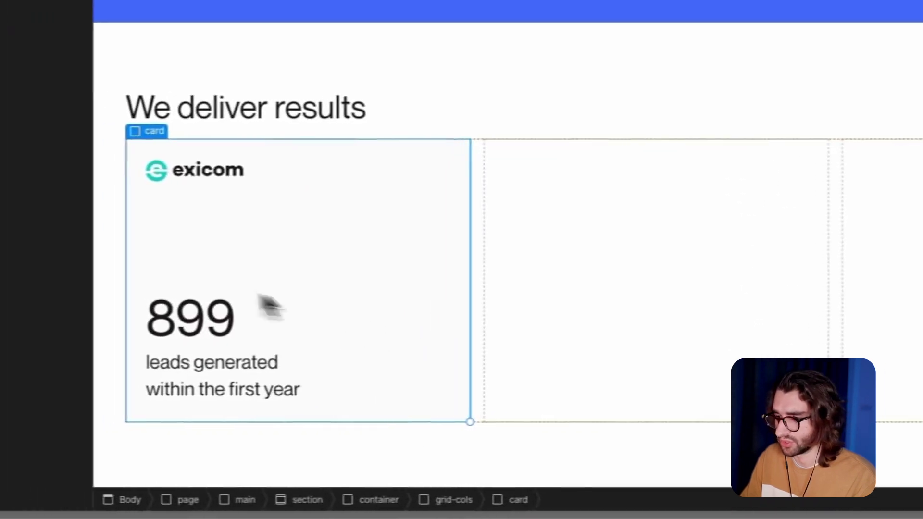
Step: Wrap the exicom logo image in a div block and give the block the new class card_logo
{"action": "left_click", "coordinate": [172, 174]}
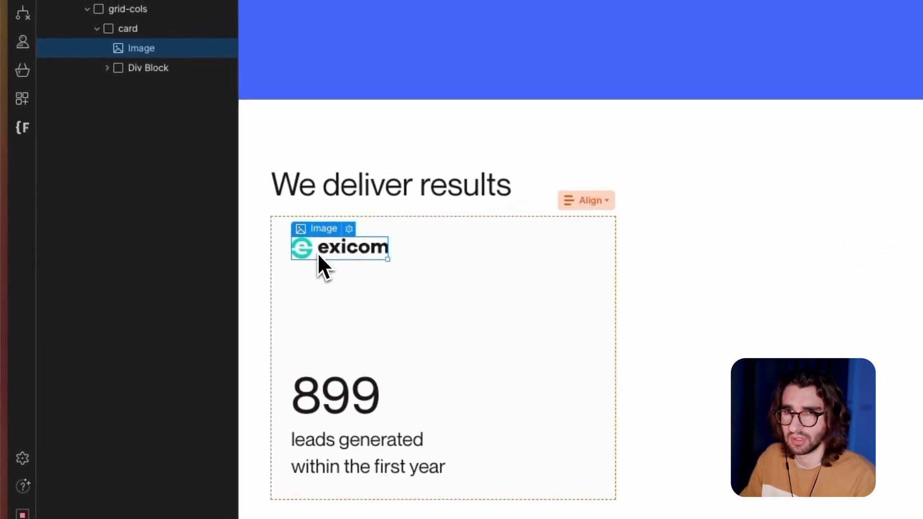
{"action": "key", "text": "super+alt+g"}
{"action": "key", "text": "super+Return"}
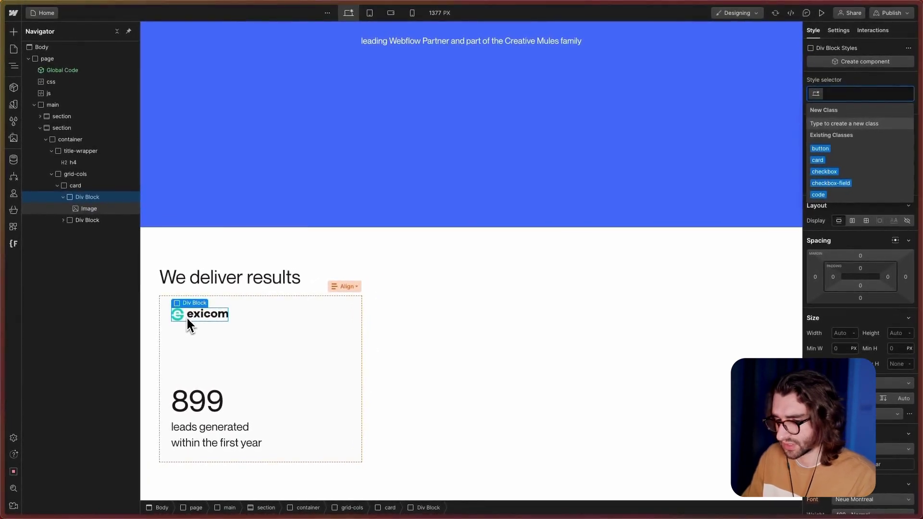
{"action": "type", "text": "card_"}
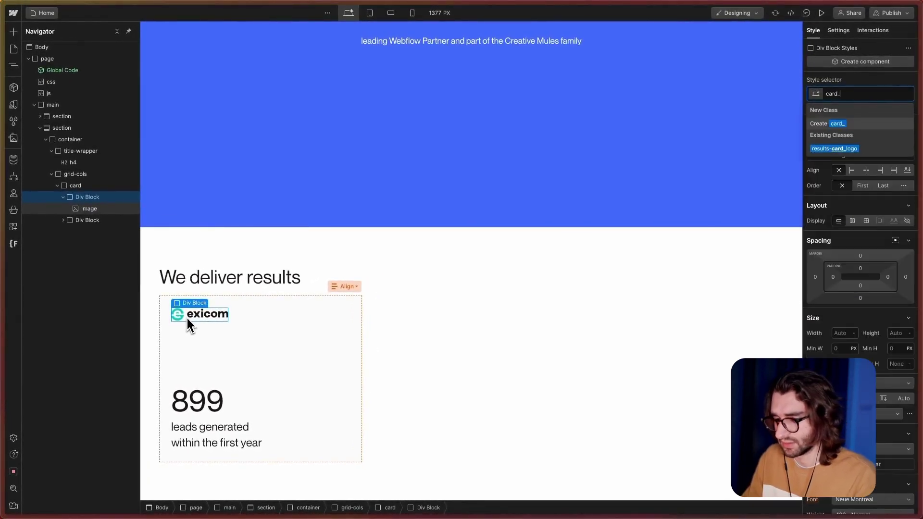
{"action": "type", "text": "logo"}
{"action": "key", "text": "Return"}
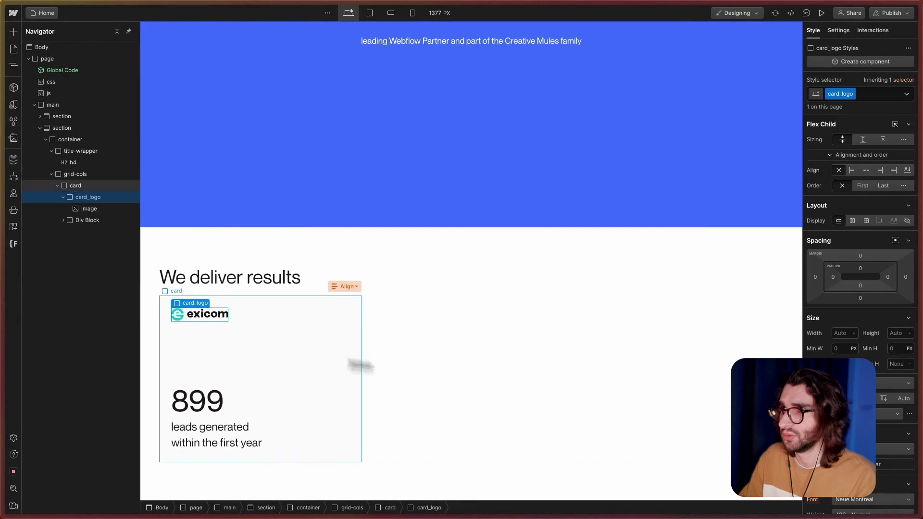
Step: Apply the image class with the cc-contain combo class to the exicom logo image
{"action": "left_click", "coordinate": [295, 288]}
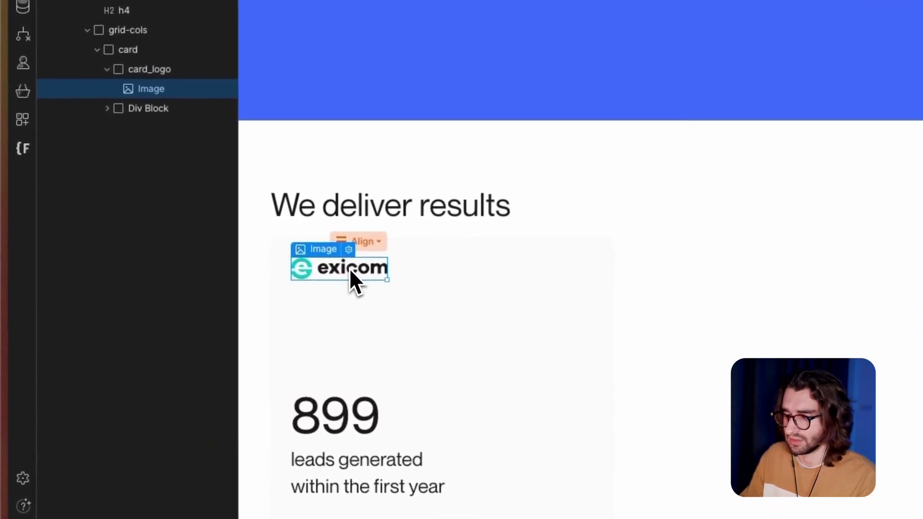
{"action": "key", "text": "super+Return"}
{"action": "type", "text": "i"}
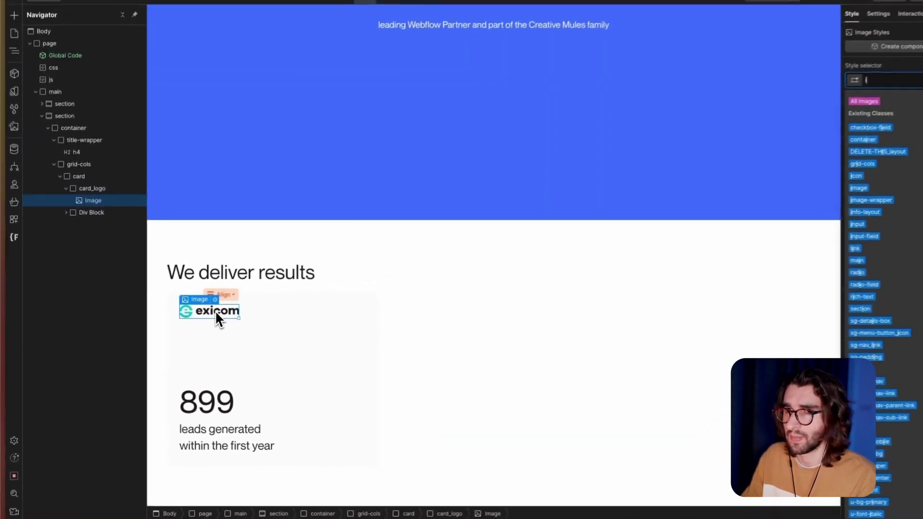
{"action": "type", "text": "mage"}
{"action": "key", "text": "Return"}
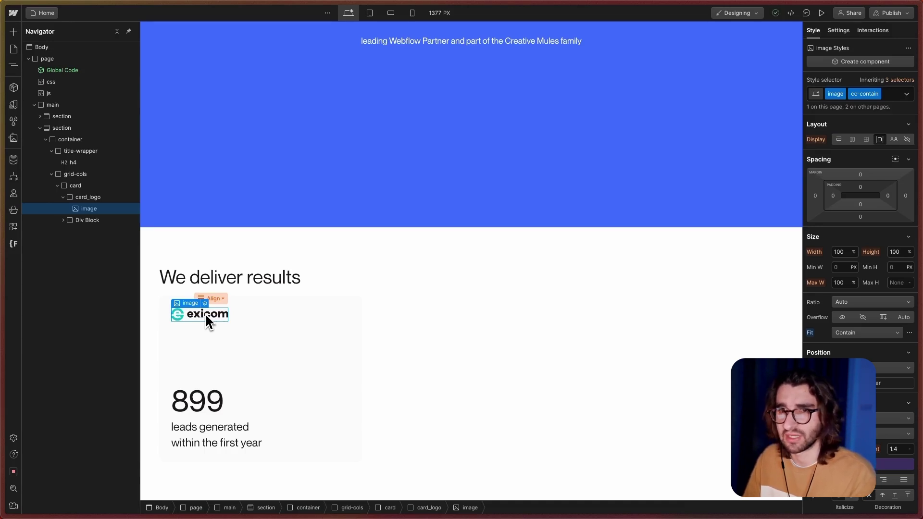
Step: Set the height of the card_logo wrapper to 2rem
{"action": "key", "text": "Up"}
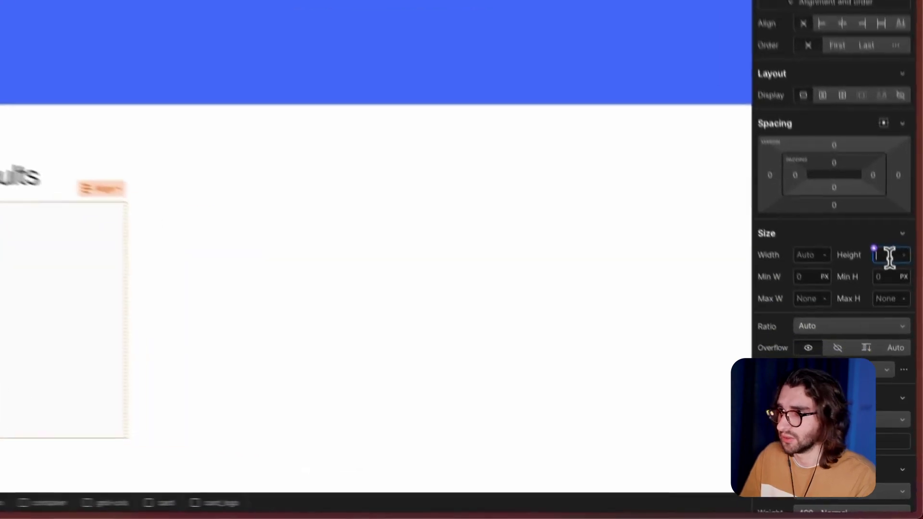
{"action": "left_click", "coordinate": [896, 333]}
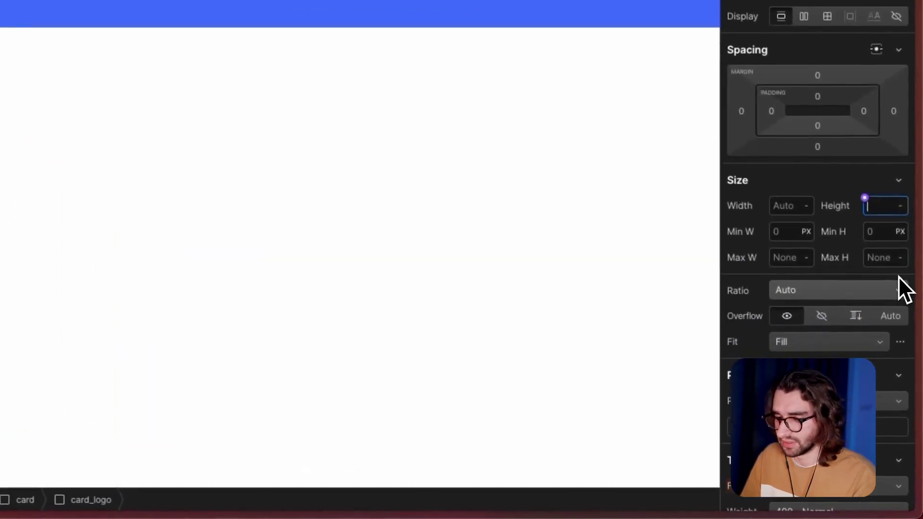
{"action": "type", "text": "2rem"}
{"action": "key", "text": "Return"}
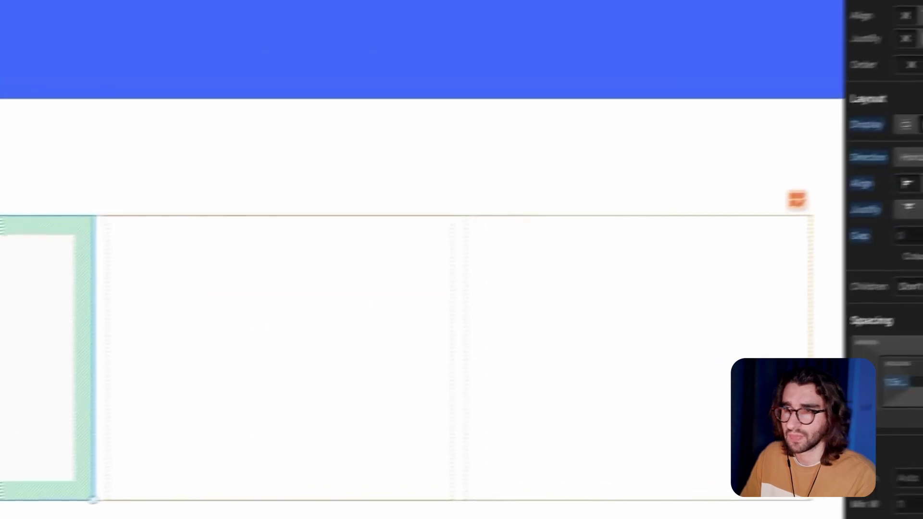
Step: Examine the card's typography, background and border styles, and collapse the card in the element tree
{"action": "scroll", "coordinate": [880, 448], "scroll_direction": "down", "scroll_amount": 10}
{"action": "scroll", "coordinate": [911, 181], "scroll_direction": "up", "scroll_amount": 5}
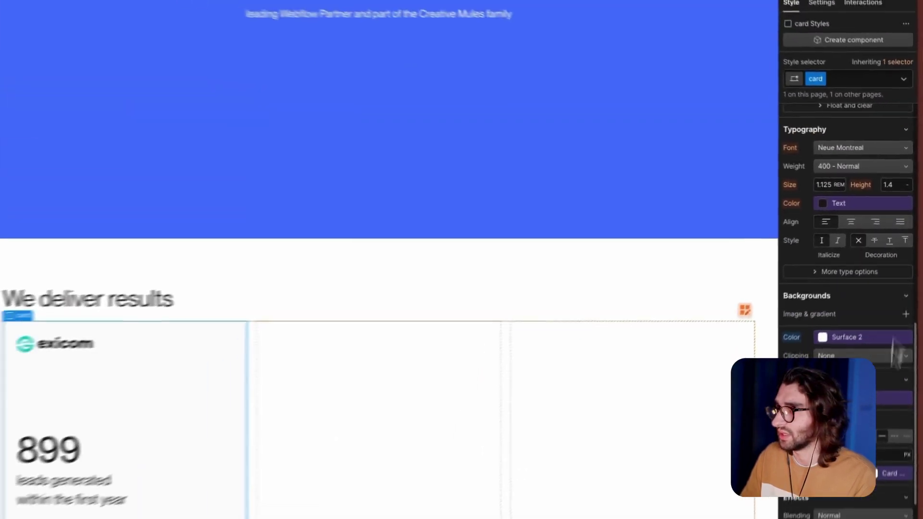
{"action": "scroll", "coordinate": [878, 412], "scroll_direction": "down", "scroll_amount": 2}
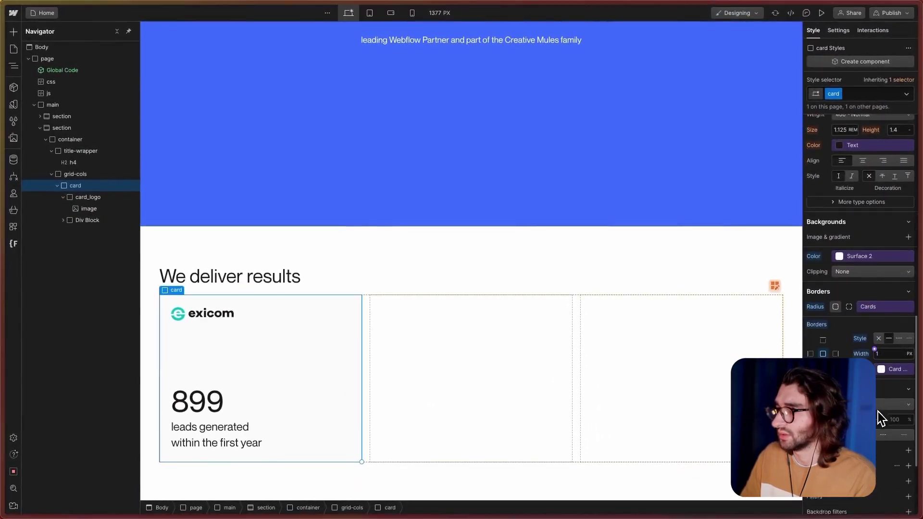
{"action": "scroll", "coordinate": [878, 411], "scroll_direction": "up", "scroll_amount": 3}
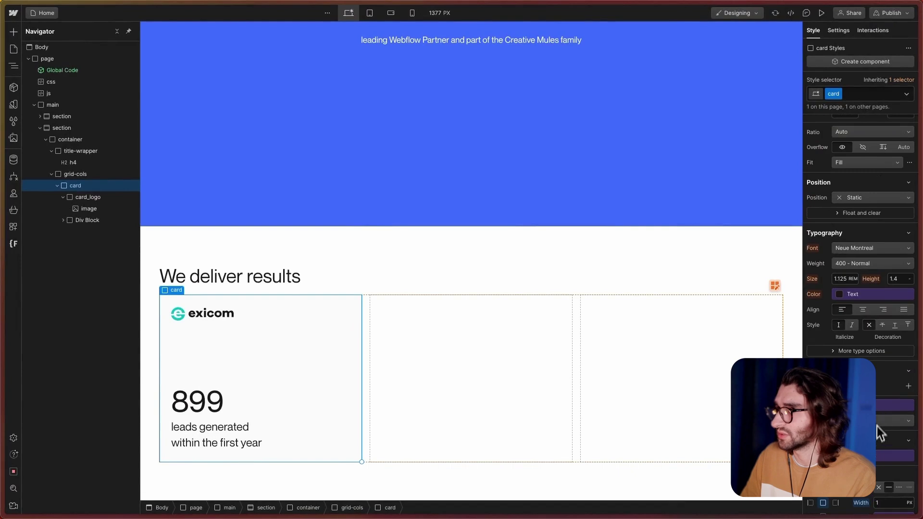
{"action": "scroll", "coordinate": [878, 467], "scroll_direction": "down", "scroll_amount": 1}
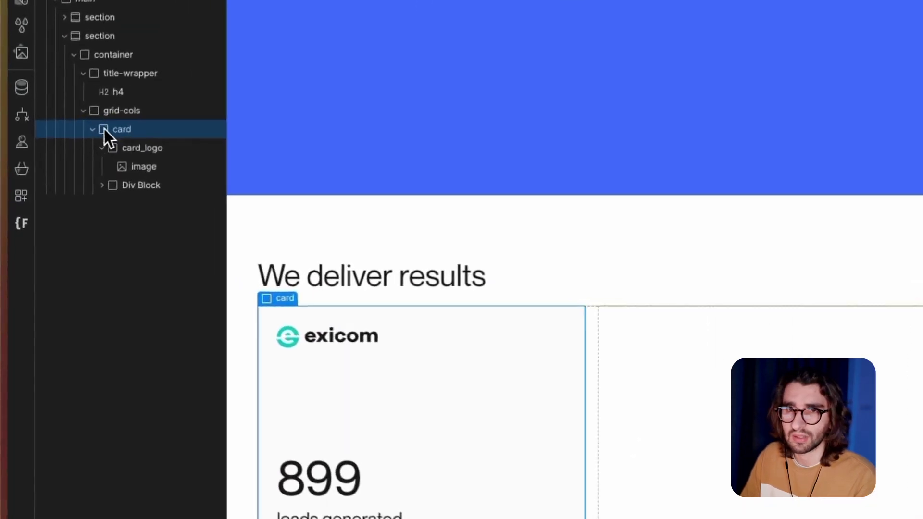
{"action": "left_click", "coordinate": [93, 129]}
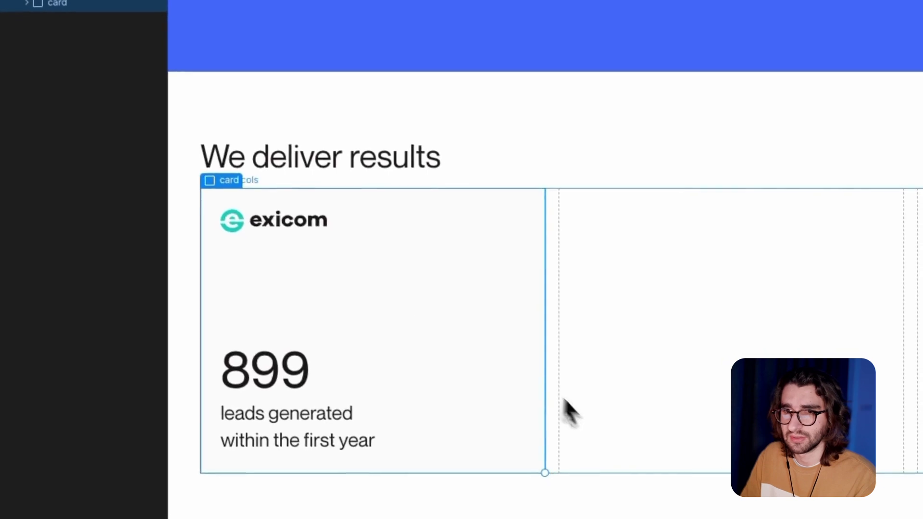
Step: Turn the results card into a reusable component named Card
{"action": "key", "text": "super+shift+a"}
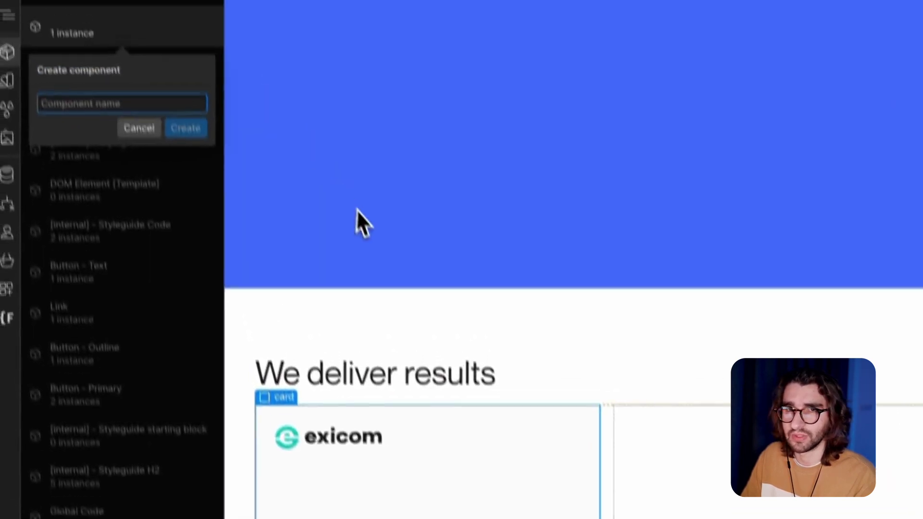
{"action": "type", "text": "Card"}
{"action": "key", "text": "Return"}
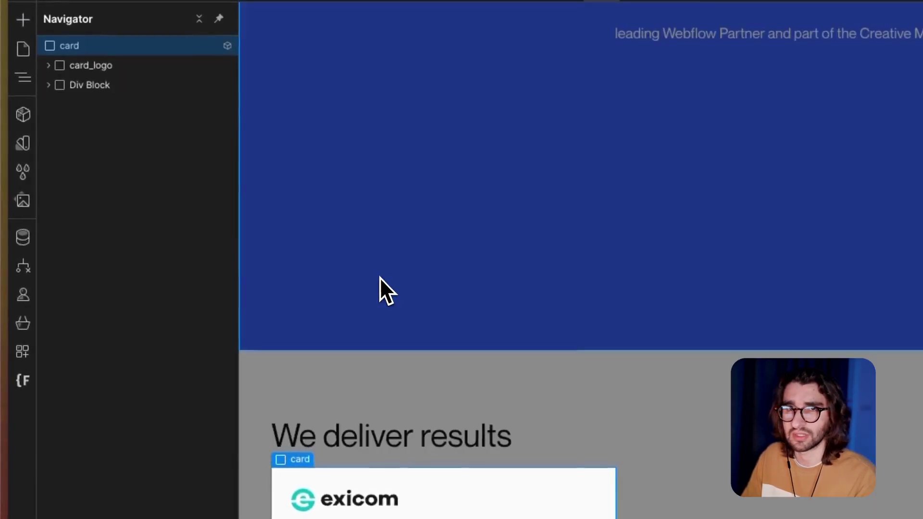
Step: Connect the exicom logo's image source to a new component property named Image
{"action": "left_click", "coordinate": [391, 500]}
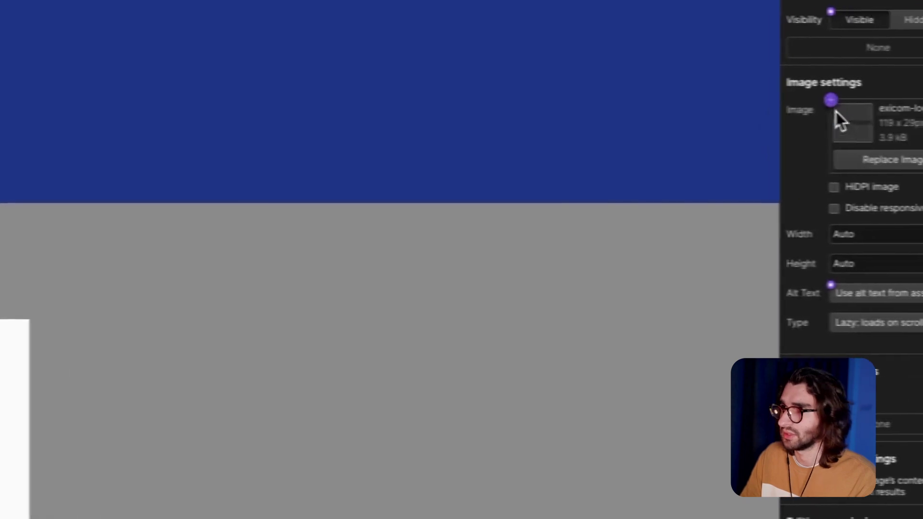
{"action": "left_click", "coordinate": [831, 100]}
{"action": "left_click", "coordinate": [844, 126]}
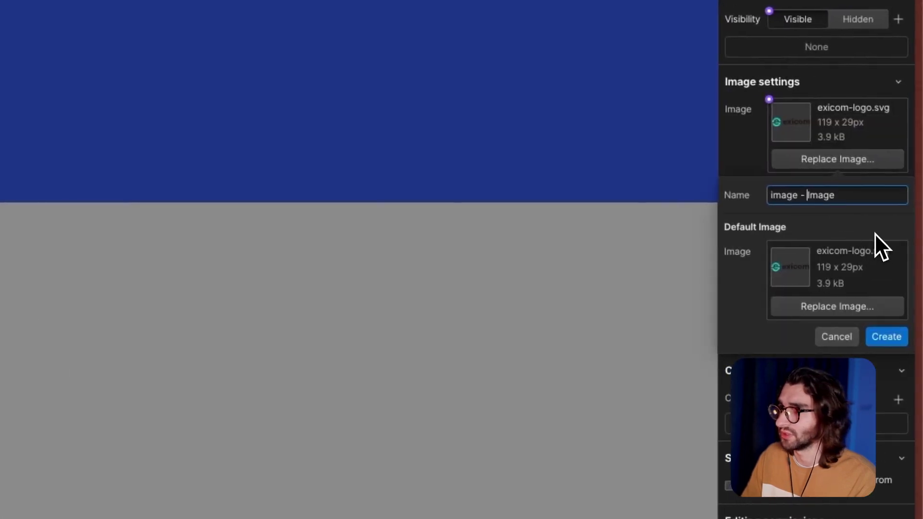
{"action": "key", "text": "BackSpace"}
{"action": "key", "text": "BackSpace"}
{"action": "key", "text": "BackSpace"}
{"action": "key", "text": "BackSpace"}
{"action": "key", "text": "BackSpace"}
{"action": "key", "text": "BackSpace"}
{"action": "key", "text": "BackSpace"}
{"action": "key", "text": "BackSpace"}
{"action": "left_click", "coordinate": [887, 336]}
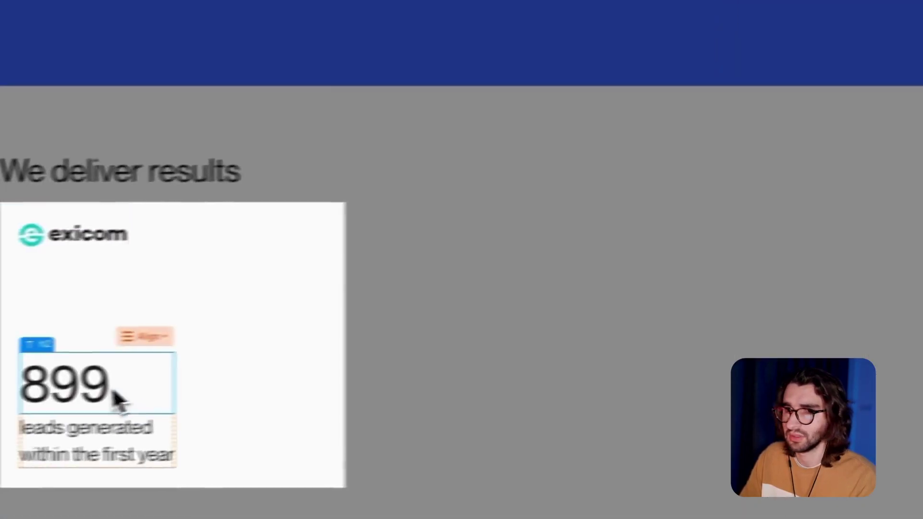
Step: Connect the 899 text to a new component property named Number with multiline turned off
{"action": "left_click", "coordinate": [114, 391]}
{"action": "left_click", "coordinate": [818, 94]}
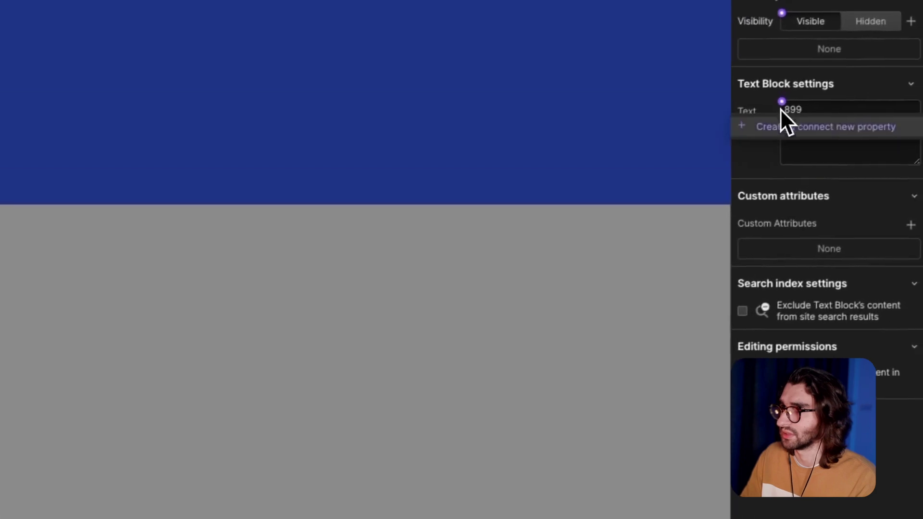
{"action": "left_click", "coordinate": [787, 127]}
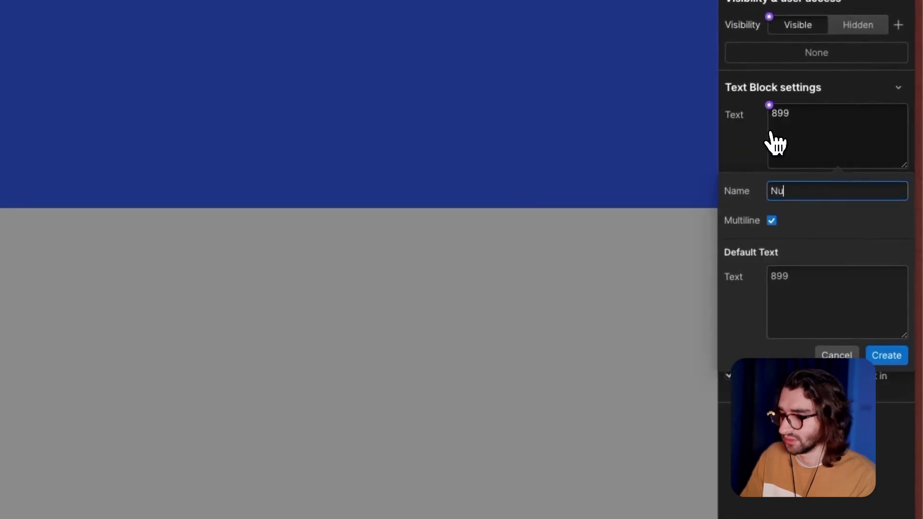
{"action": "left_click", "coordinate": [772, 221]}
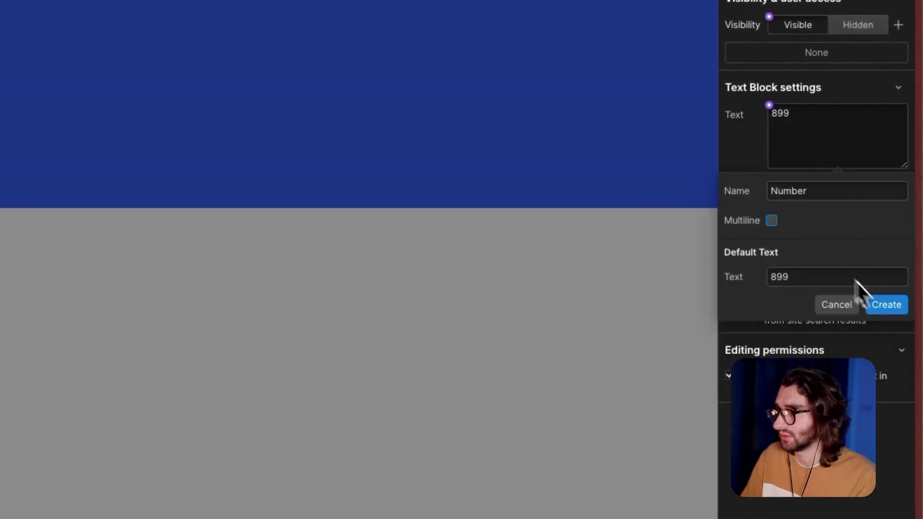
{"action": "left_click", "coordinate": [880, 304]}
Step: Connect the description text below the number to a new multiline component property named Text
{"action": "left_click", "coordinate": [94, 448]}
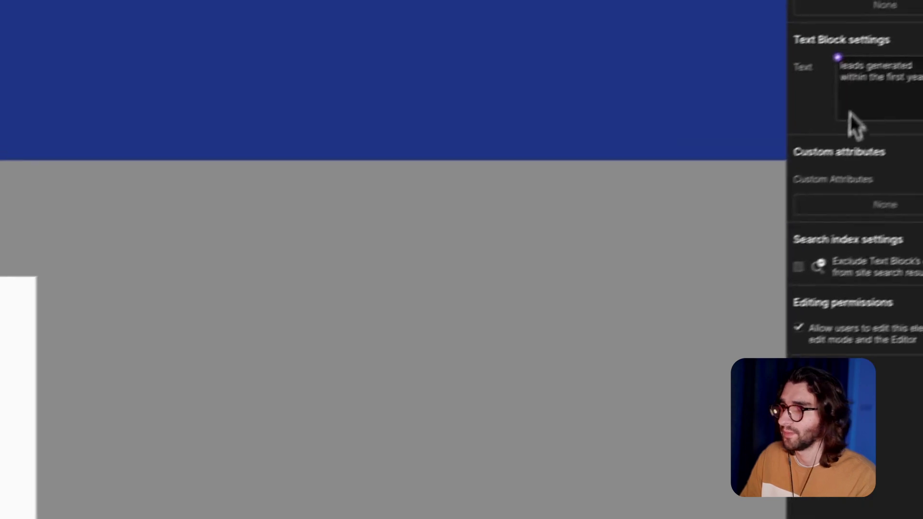
{"action": "left_click", "coordinate": [839, 58]}
{"action": "left_click", "coordinate": [839, 89]}
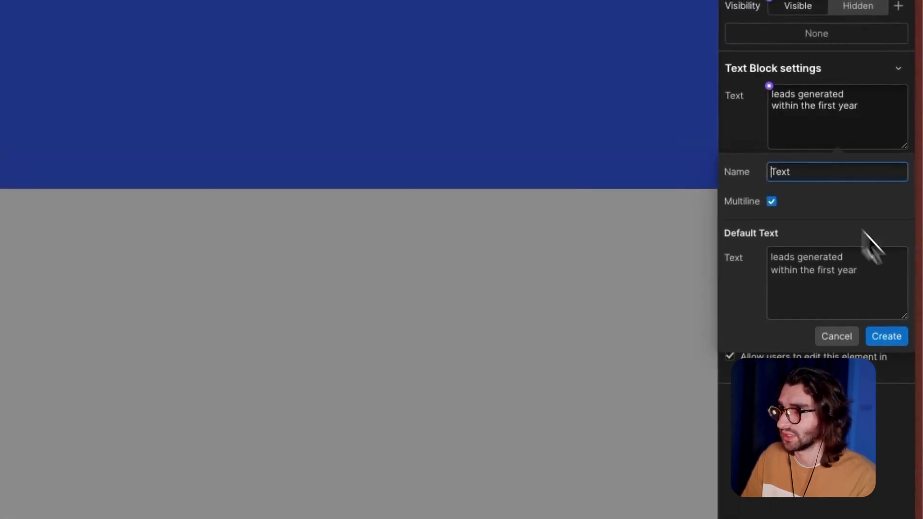
{"action": "left_click", "coordinate": [887, 337]}
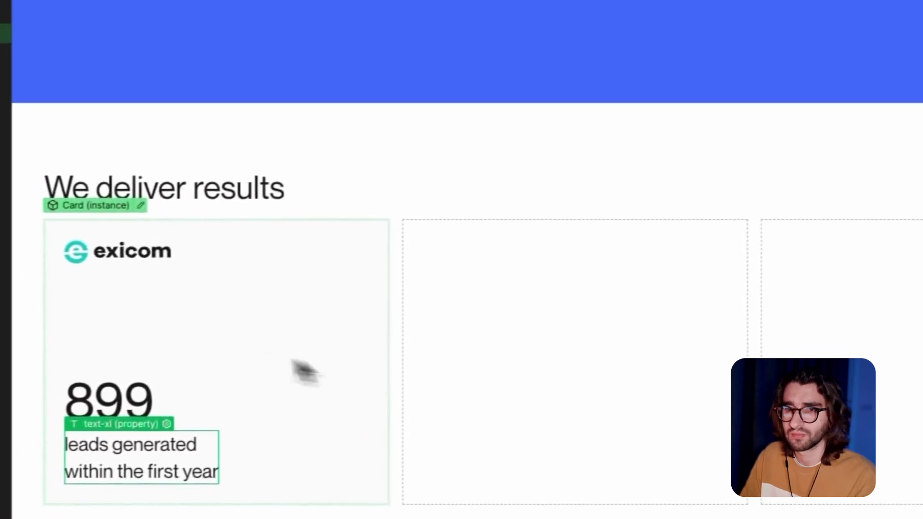
Step: Duplicate the Card instance to fill the three-column grid and swap the copies' logos for the DUX-SOUP and order.link logos
{"action": "left_click", "coordinate": [118, 345]}
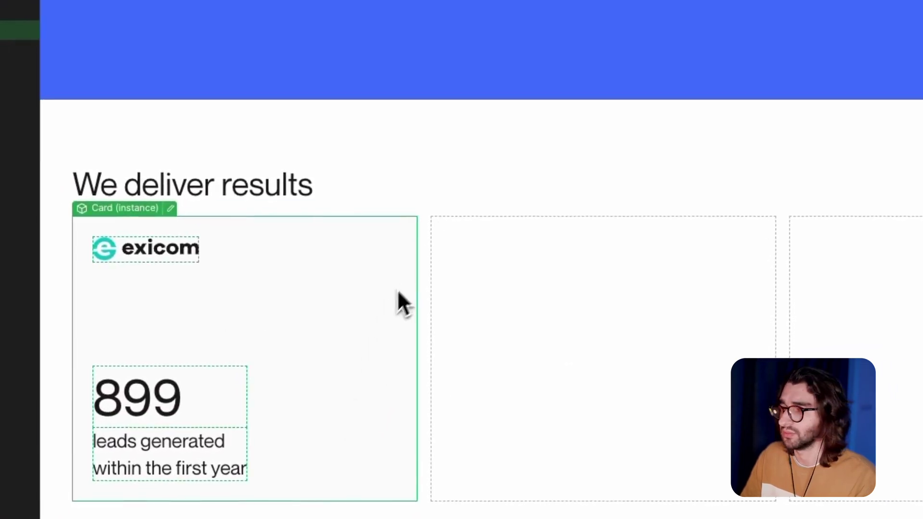
{"action": "left_click", "coordinate": [627, 289]}
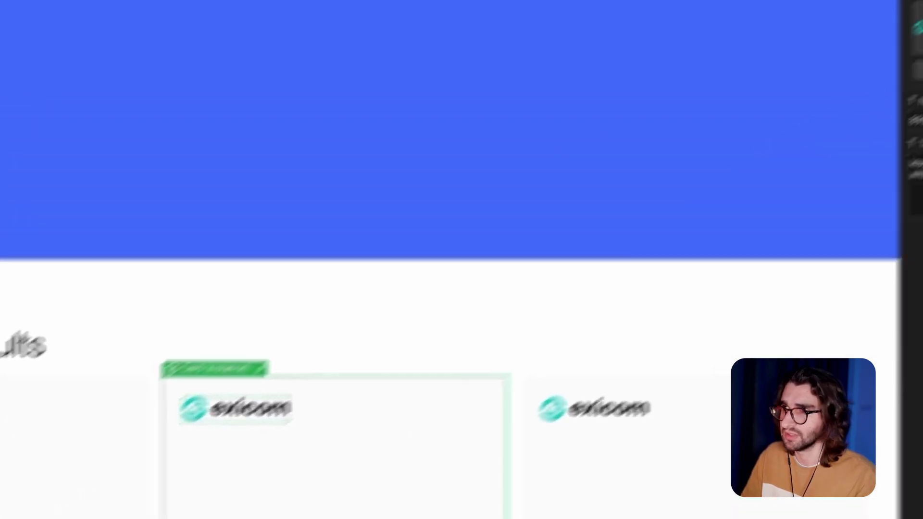
{"action": "left_click", "coordinate": [865, 172]}
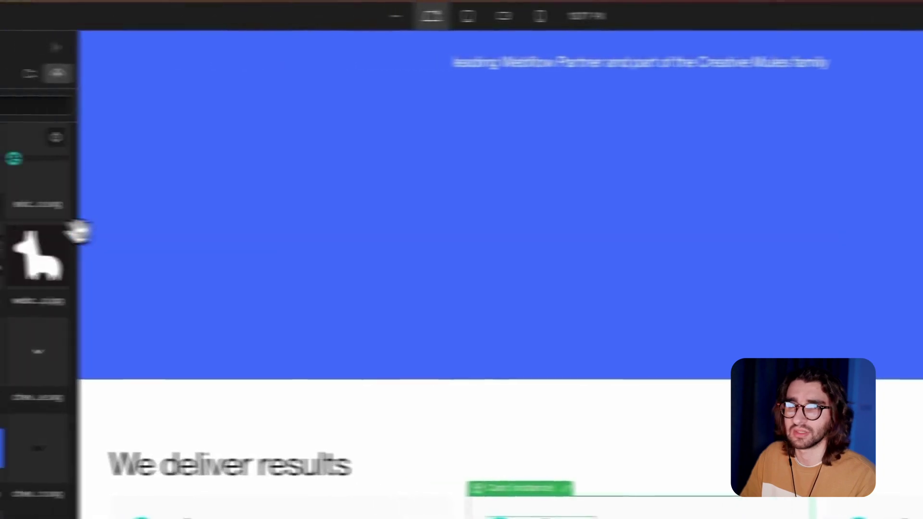
{"action": "left_click", "coordinate": [98, 188]}
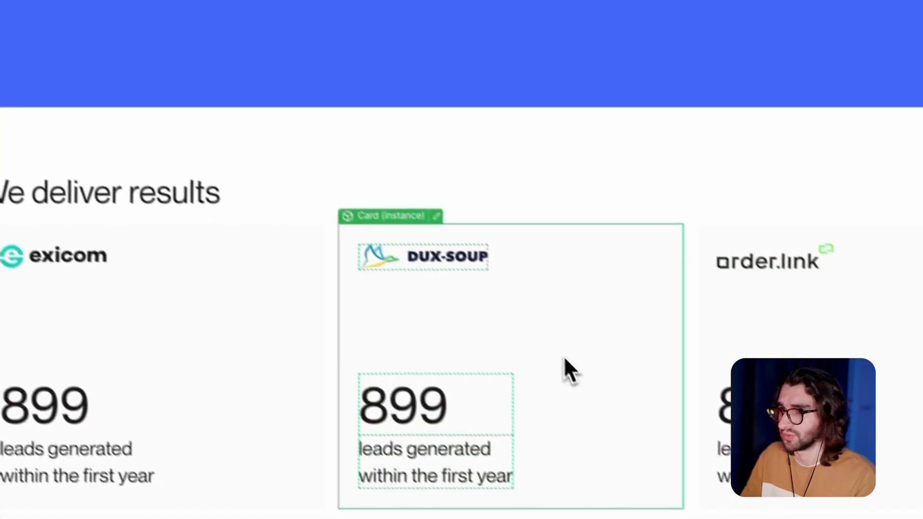
Step: Set the Number property to 46% on the DUX-SOUP card and 2 on the order.link card
{"action": "left_click", "coordinate": [853, 93]}
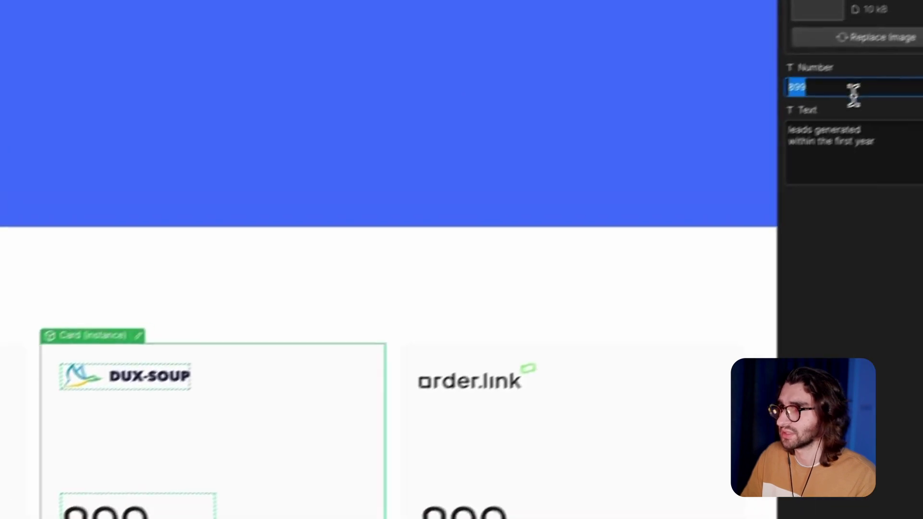
{"action": "type", "text": "46"}
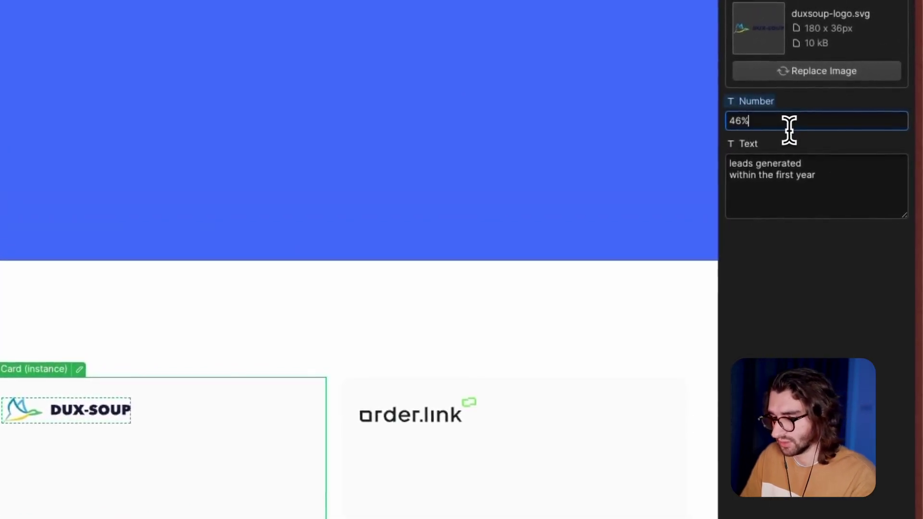
{"action": "type", "text": "%"}
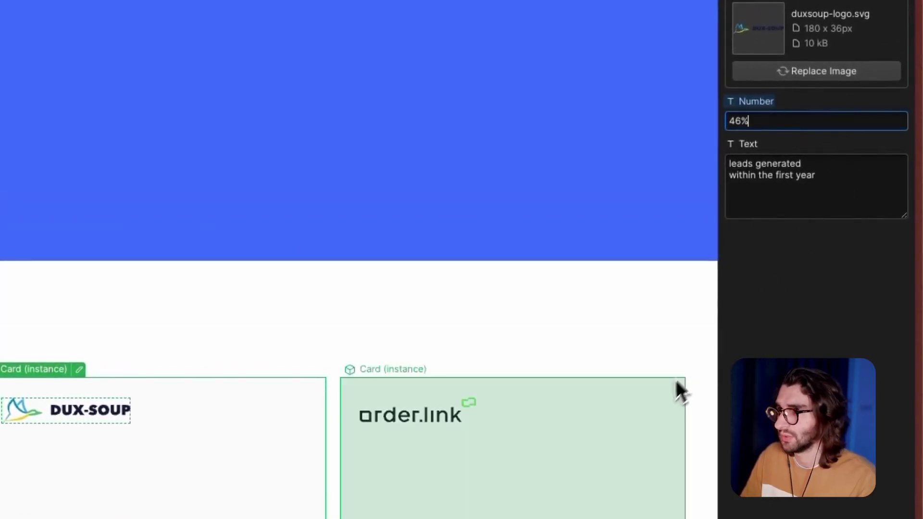
{"action": "left_click", "coordinate": [676, 382]}
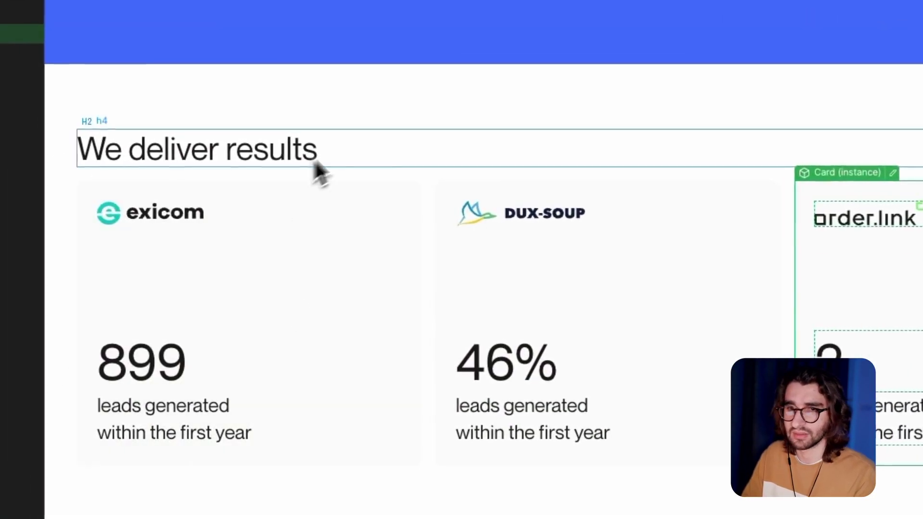
Step: Collapse the results section and add a new section with the section class at the end of main
{"action": "left_click", "coordinate": [437, 139]}
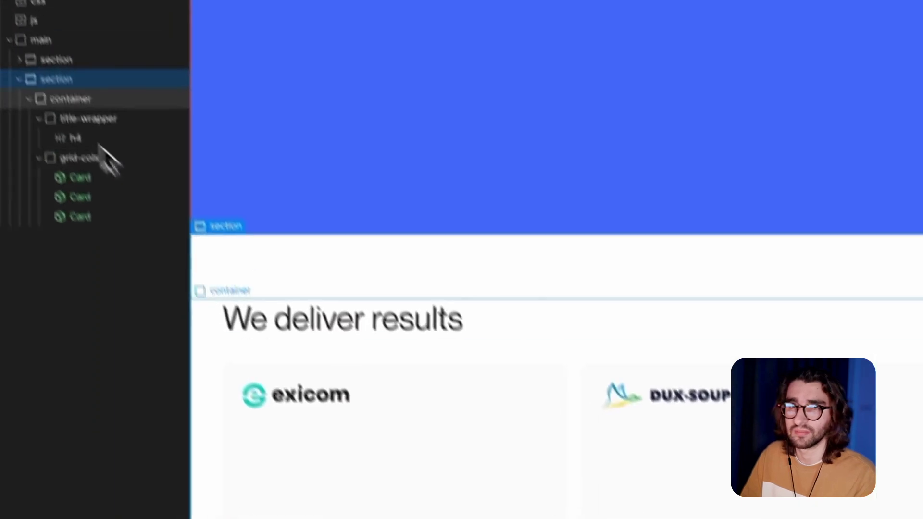
{"action": "left_click", "coordinate": [56, 139]}
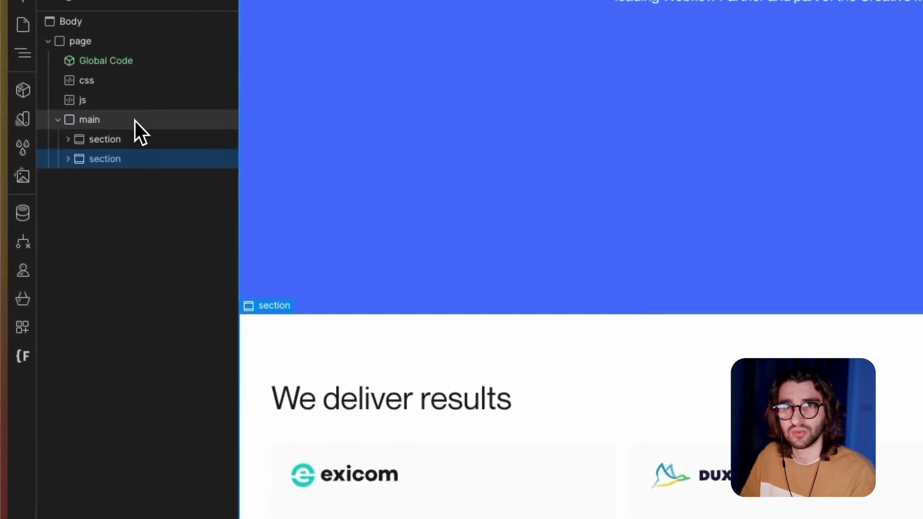
{"action": "left_click", "coordinate": [124, 99]}
{"action": "key", "text": "super+e"}
{"action": "type", "text": "sec"}
{"action": "key", "text": "Return"}
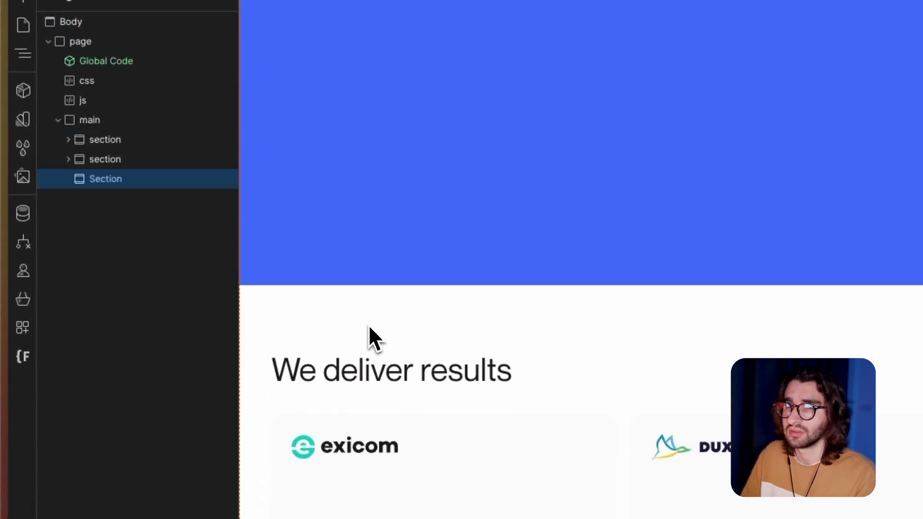
{"action": "key", "text": "super+Return"}
{"action": "type", "text": "section"}
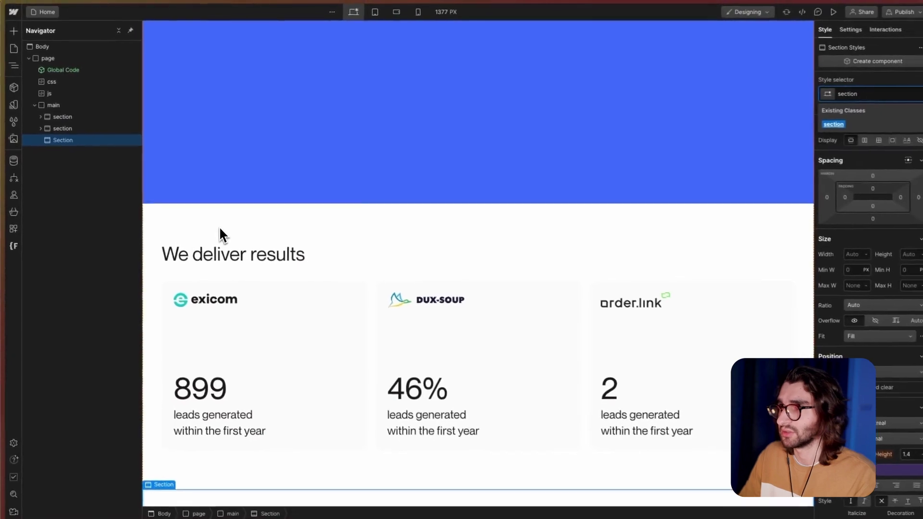
{"action": "key", "text": "Return"}
Step: Add a div block with the container class inside the new section
{"action": "key", "text": "Escape"}
{"action": "key", "text": "super+e"}
{"action": "type", "text": "d"}
{"action": "left_click", "coordinate": [343, 95]}
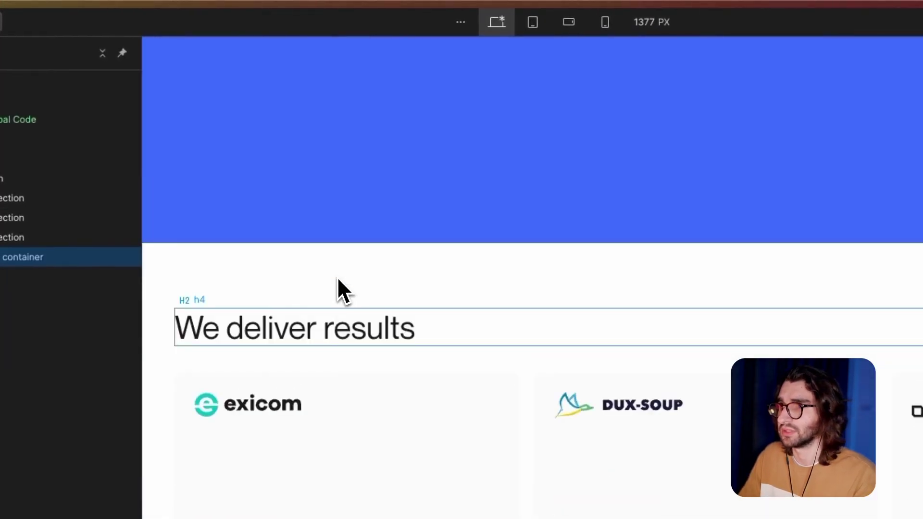
Step: Add a div block inside the new container and apply the title-wrapper class with the cc-lg combo class
{"action": "key", "text": "super+e"}
{"action": "type", "text": "d"}
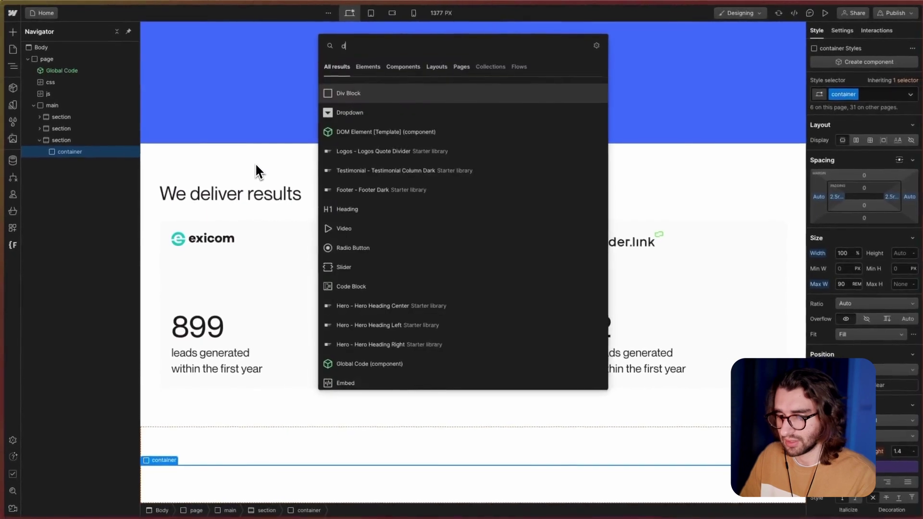
{"action": "key", "text": "Return"}
{"action": "key", "text": "super+Return"}
{"action": "type", "text": "title-wrapper cc-lg"}
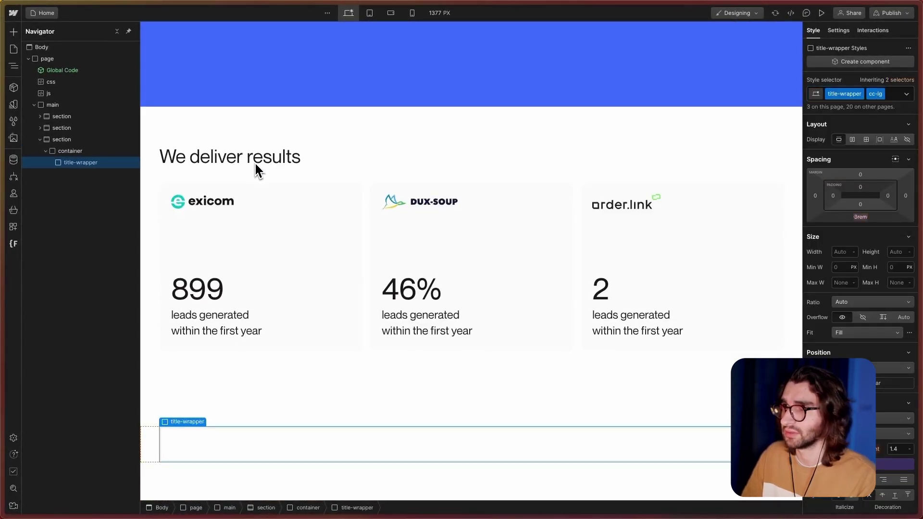
Step: Add an H2 heading reading "What we offer" inside the title-wrapper and apply the h4 class
{"action": "key", "text": "super+e"}
{"action": "type", "text": "h2"}
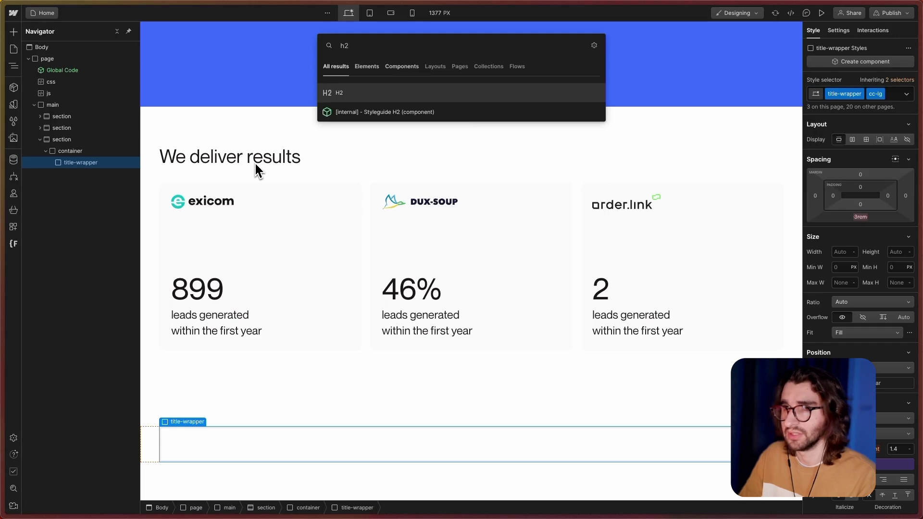
{"action": "key", "text": "Return"}
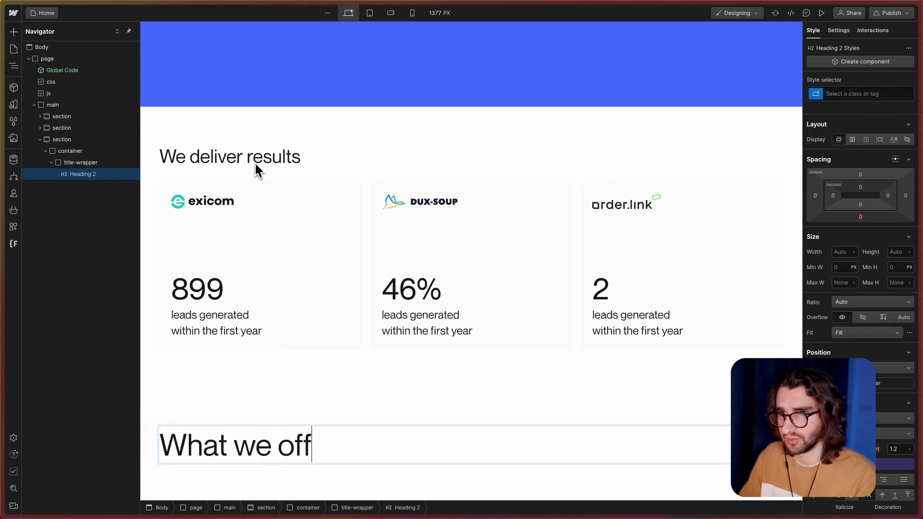
{"action": "key", "text": "super+Return"}
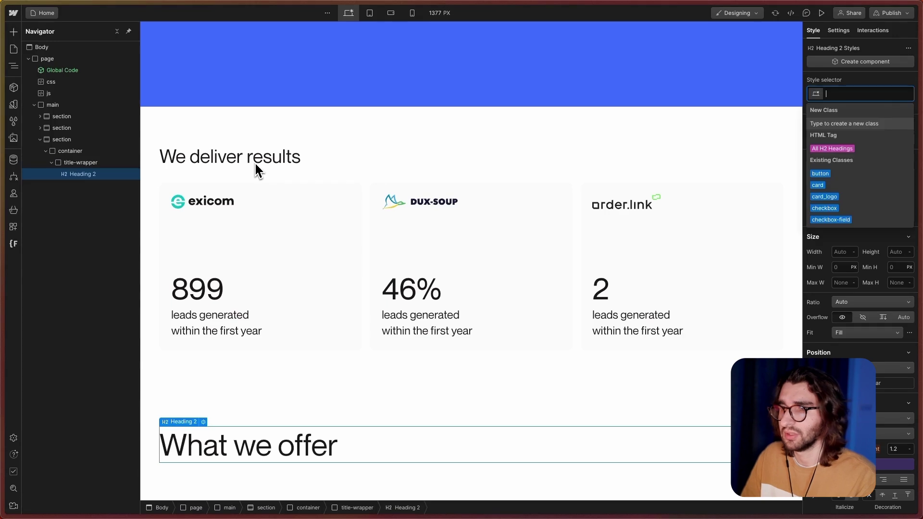
{"action": "type", "text": "h4"}
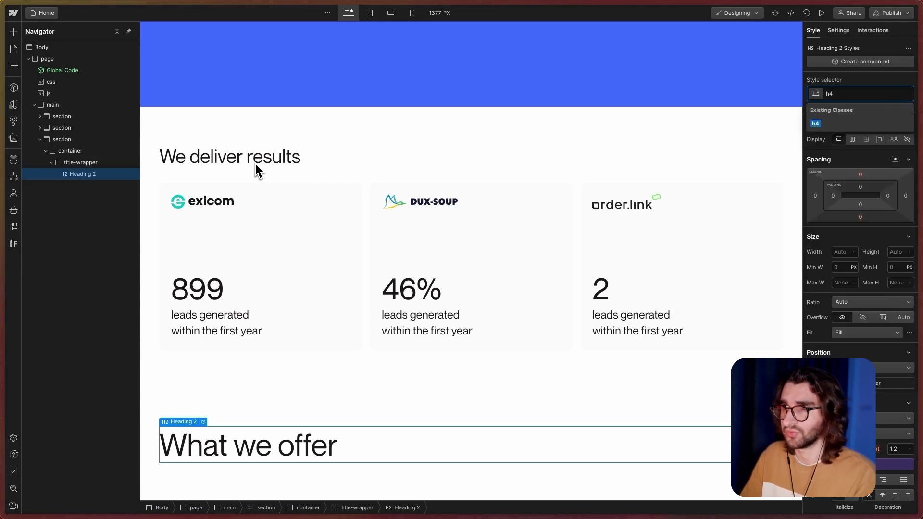
{"action": "key", "text": "Return"}
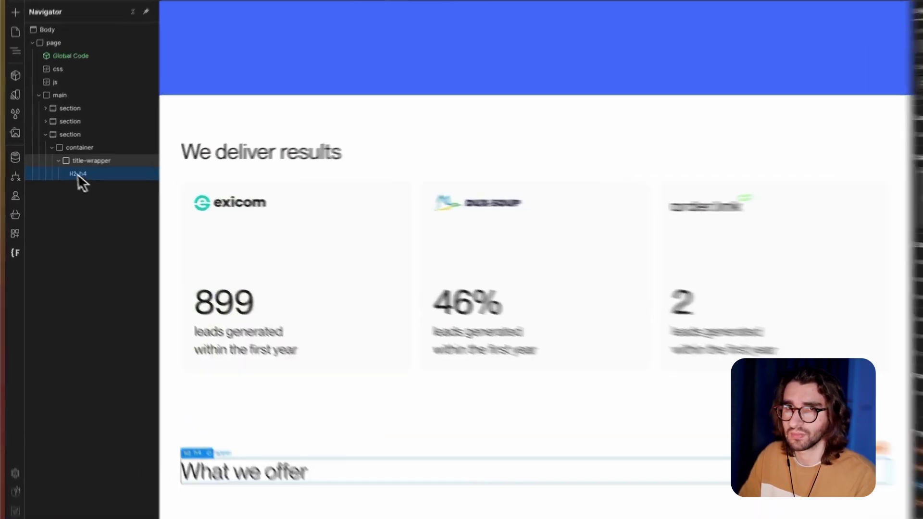
Step: Add a div block below the title-wrapper in the new section's container and apply the existing grid-cols class
{"action": "left_click", "coordinate": [51, 163]}
{"action": "left_click", "coordinate": [78, 155]}
{"action": "key", "text": "super+e"}
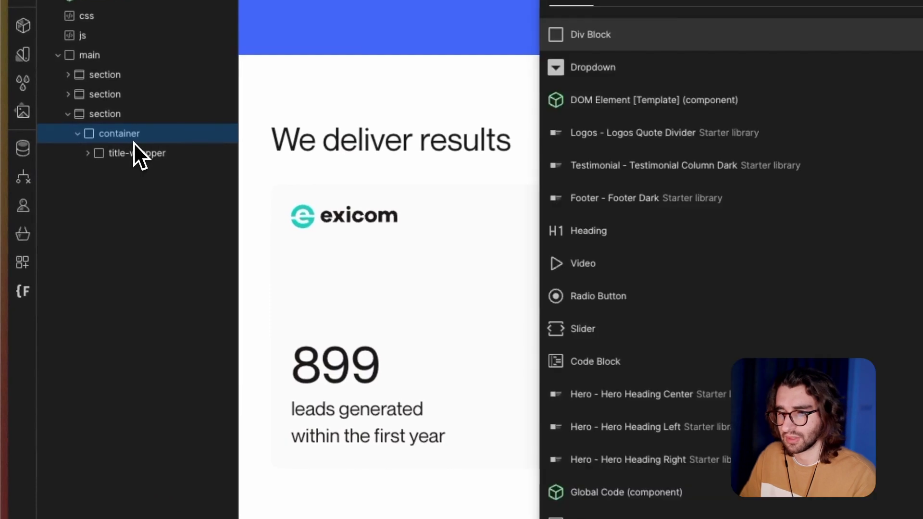
{"action": "key", "text": "Return"}
{"action": "key", "text": "super+Return"}
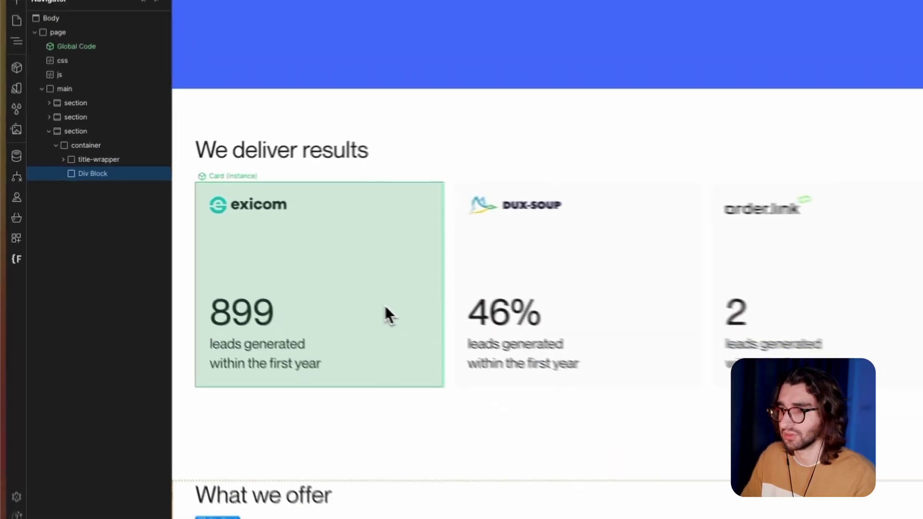
{"action": "type", "text": "grid-"}
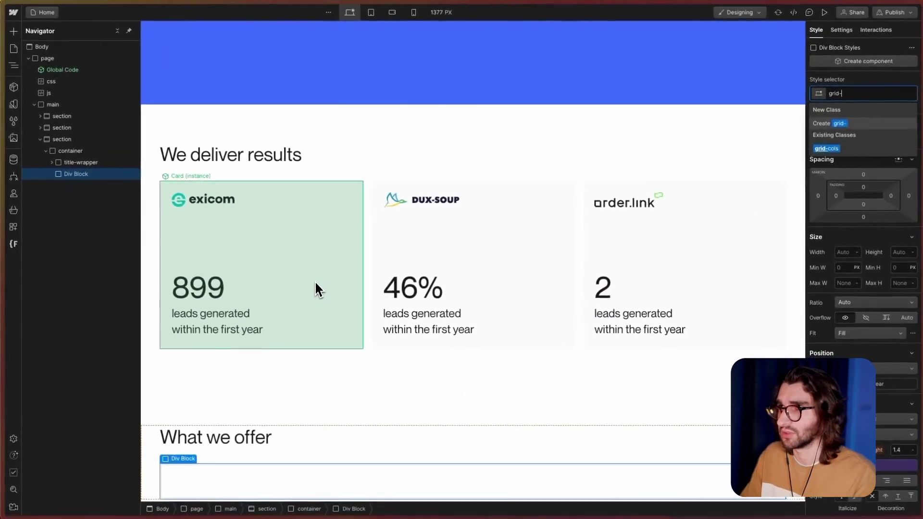
{"action": "key", "text": "Down"}
{"action": "key", "text": "Return"}
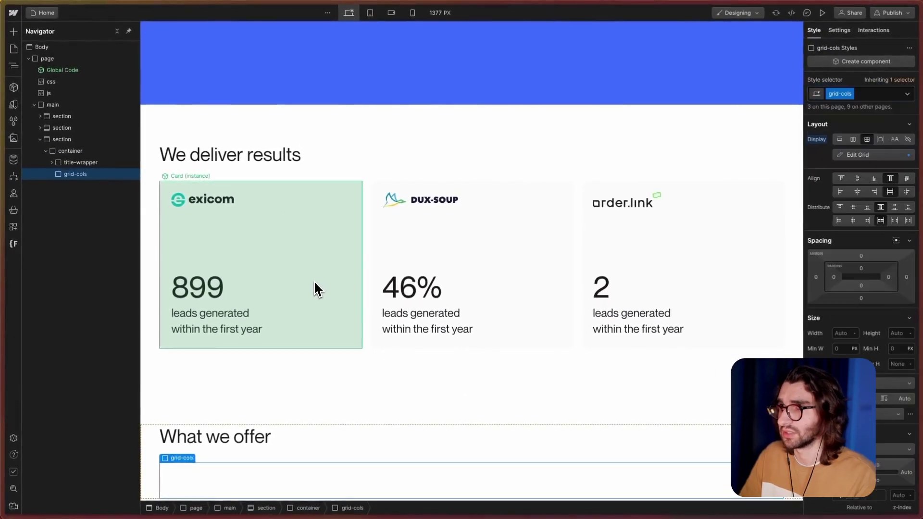
Step: Add a div block inside the new section's grid-cols and give it a new offer-card class
{"action": "scroll", "coordinate": [385, 385], "scroll_direction": "down", "scroll_amount": 2}
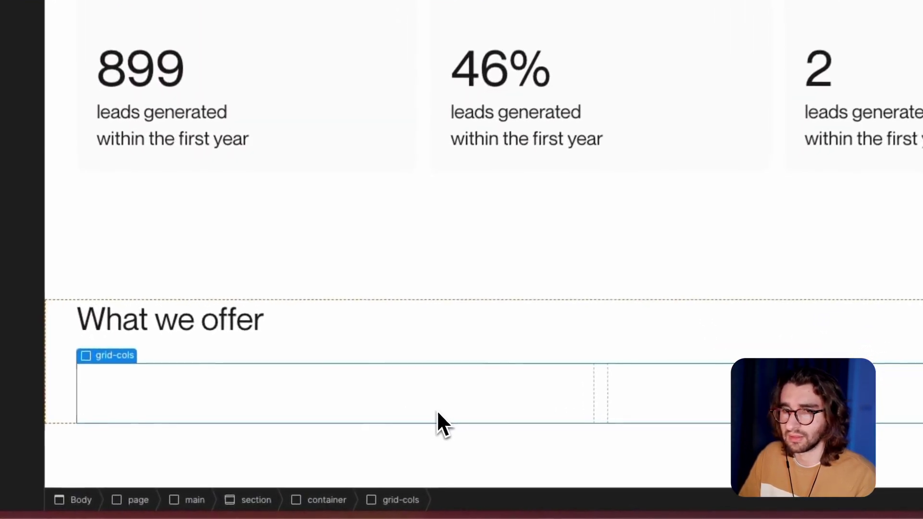
{"action": "key", "text": "super+e"}
{"action": "type", "text": "d"}
{"action": "key", "text": "Return"}
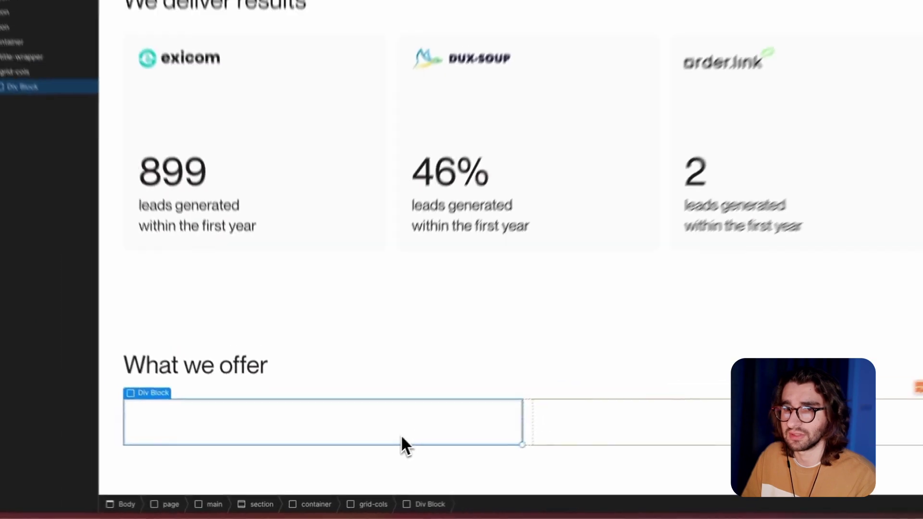
{"action": "key", "text": "super+Return"}
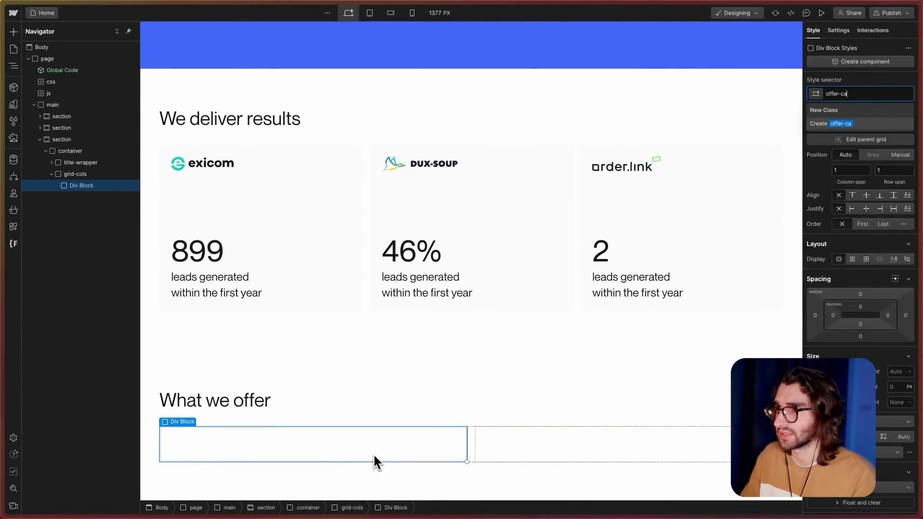
{"action": "type", "text": "offer-card"}
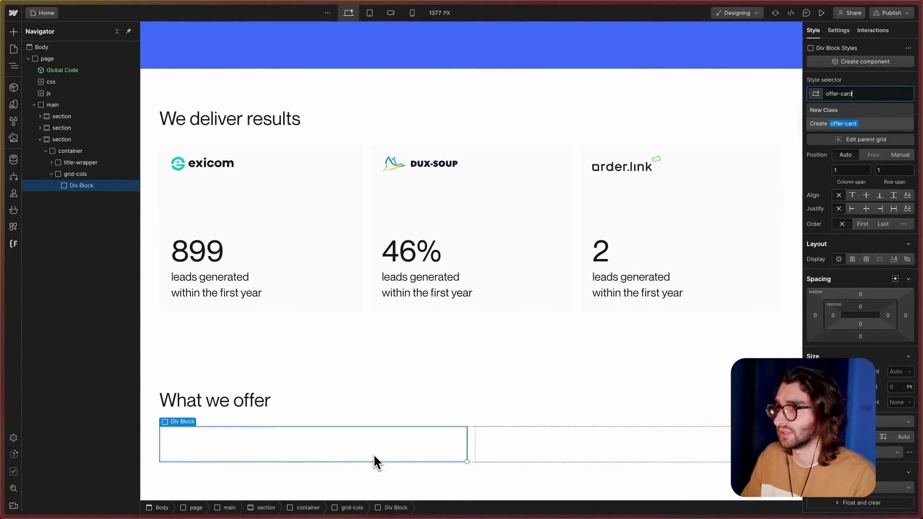
{"action": "key", "text": "Return"}
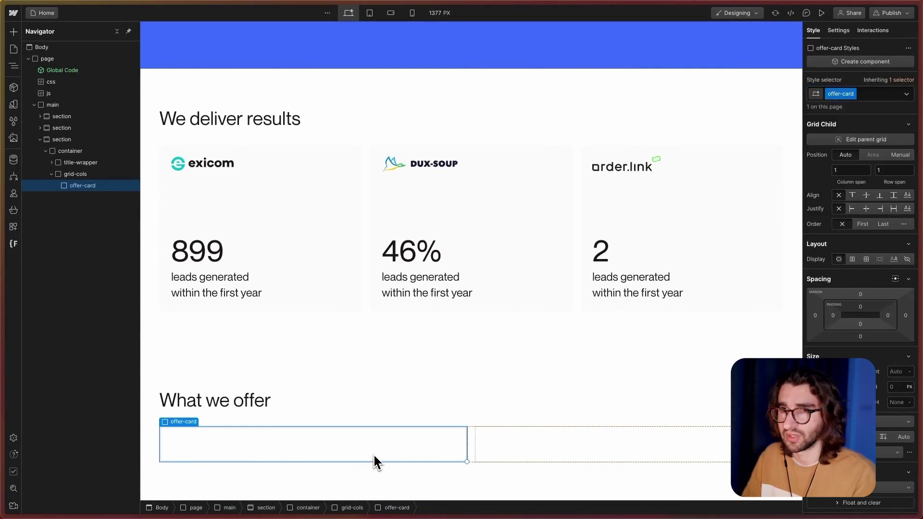
Step: Add an H3 heading reading "Marketing Sites" inside the offer-card and apply the h5 class
{"action": "key", "text": "super+k"}
{"action": "type", "text": "h3"}
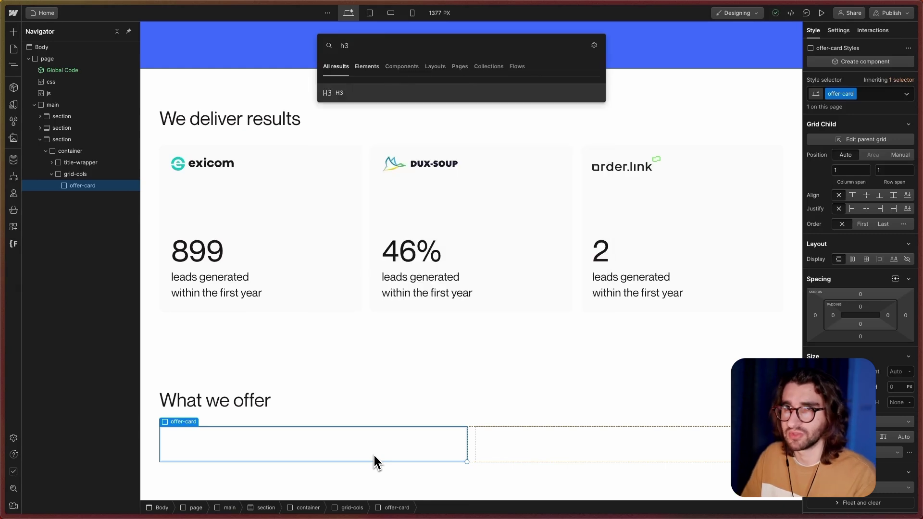
{"action": "key", "text": "Return"}
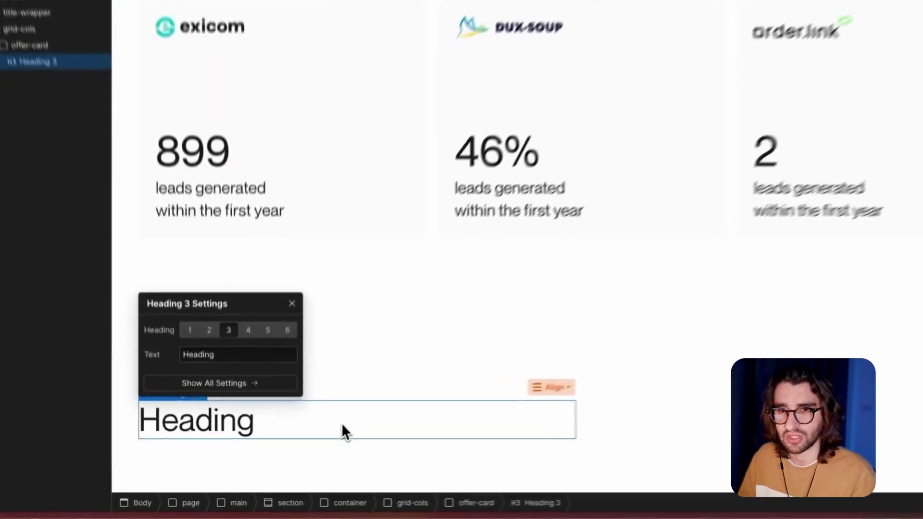
{"action": "double_click", "coordinate": [302, 451]}
{"action": "type", "text": "Marketing"}
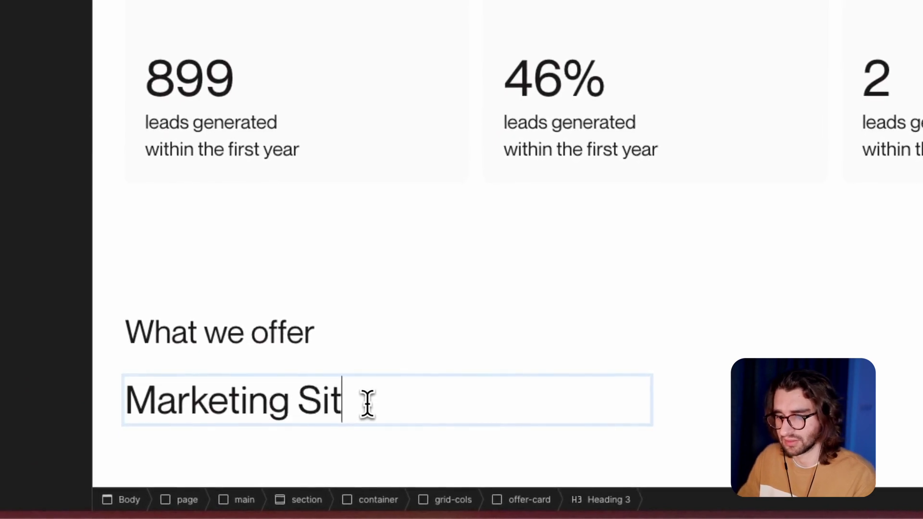
{"action": "left_click", "coordinate": [446, 405]}
{"action": "left_click", "coordinate": [421, 393]}
{"action": "left_click", "coordinate": [811, 155]}
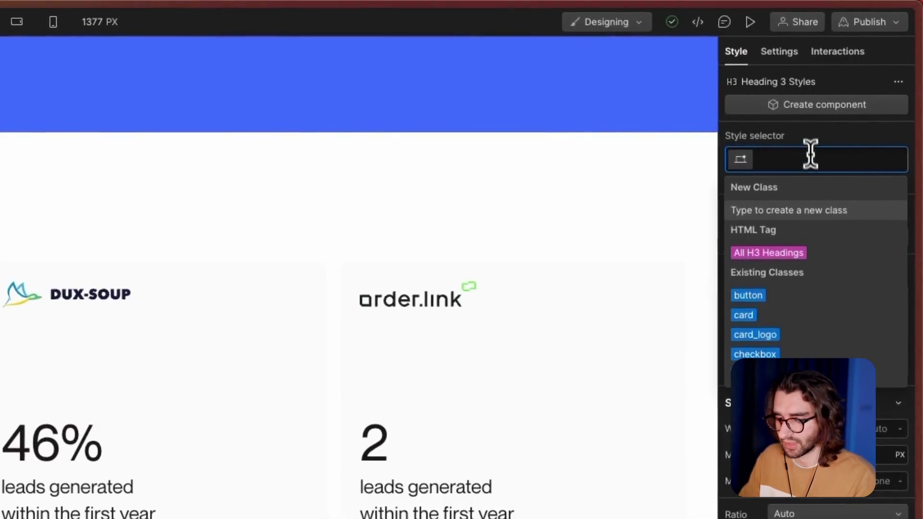
{"action": "type", "text": "h5"}
{"action": "key", "text": "Return"}
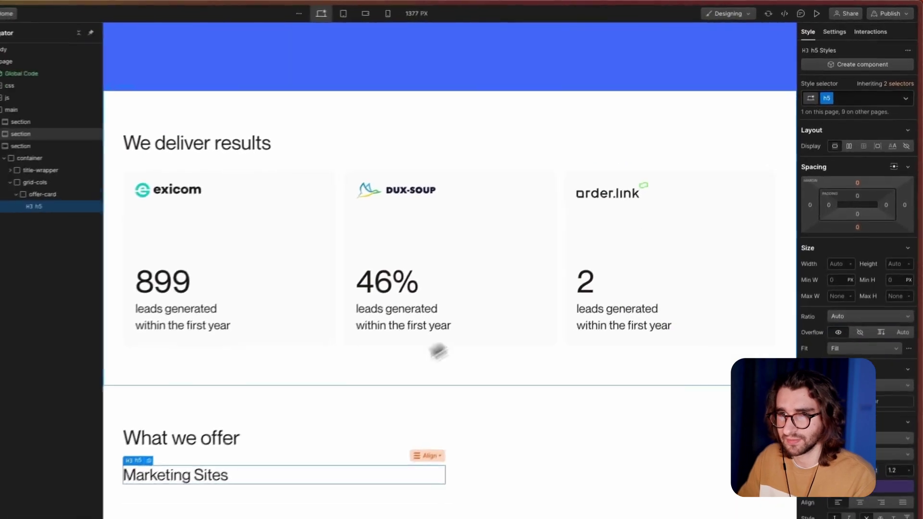
Step: Add a paragraph below the heading reading "Boost your brand's online visibility with our tailor-made marketing websites, captivating and engaging your desired audience."
{"action": "key", "text": "super+k"}
{"action": "type", "text": "pa"}
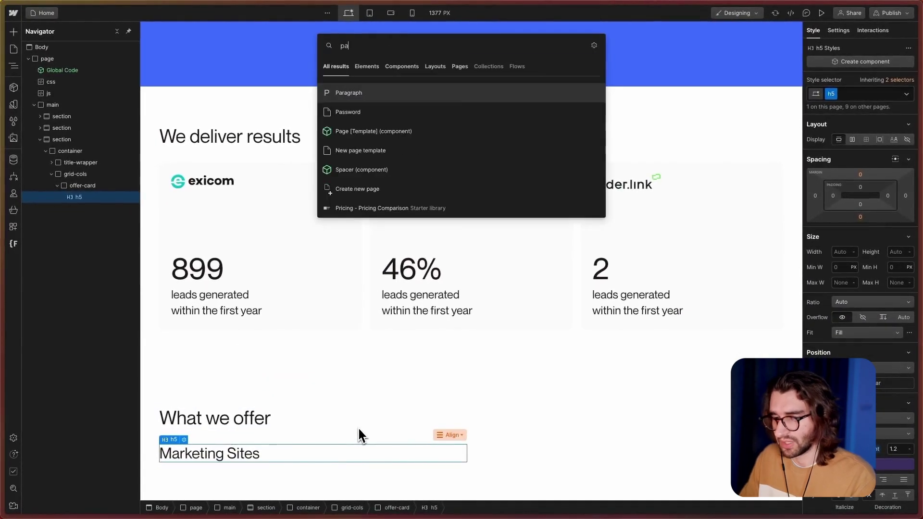
{"action": "key", "text": "Return"}
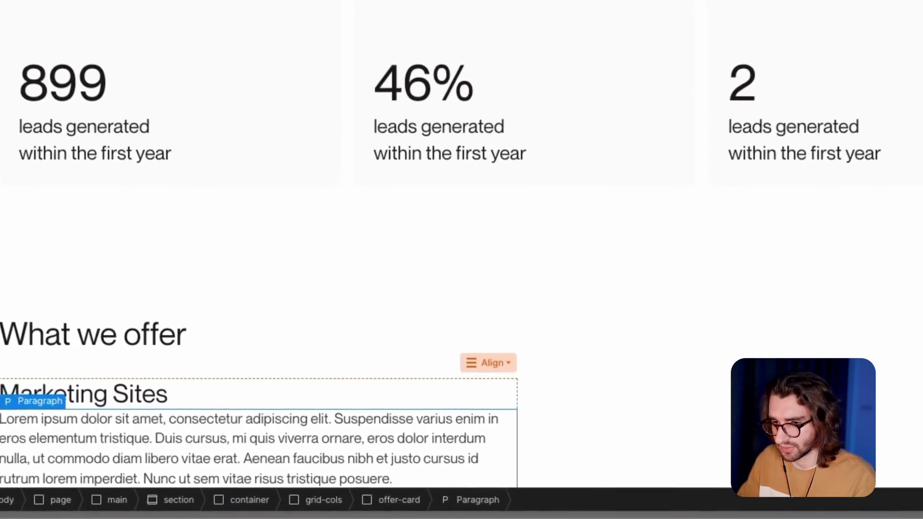
{"action": "triple_click", "coordinate": [277, 428]}
{"action": "type", "text": "Boost your brand's online visibility with our tailor-made marketing websites, captivating and engaging your desired audience."}
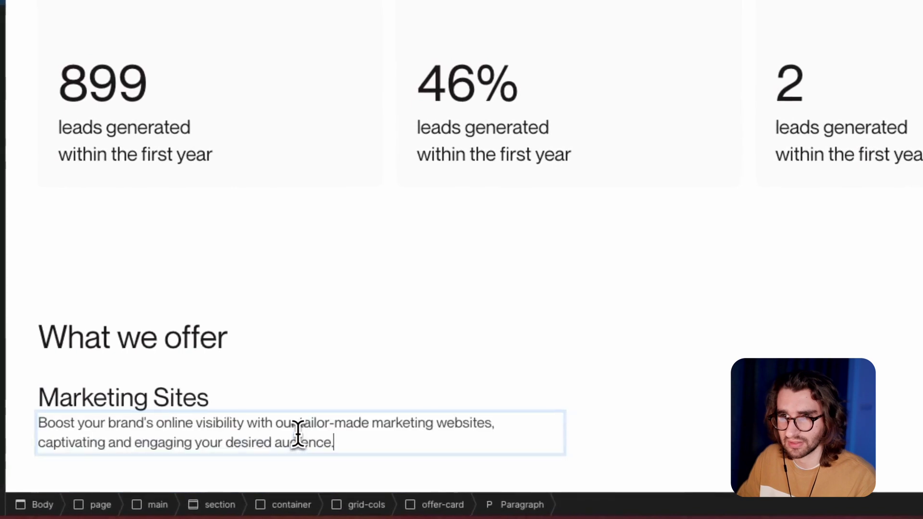
{"action": "scroll", "coordinate": [273, 435], "scroll_direction": "down", "scroll_amount": 1}
{"action": "left_click", "coordinate": [321, 437]}
Step: Set the offer-card's padding to 2rem on all four sides
{"action": "left_click", "coordinate": [271, 357]}
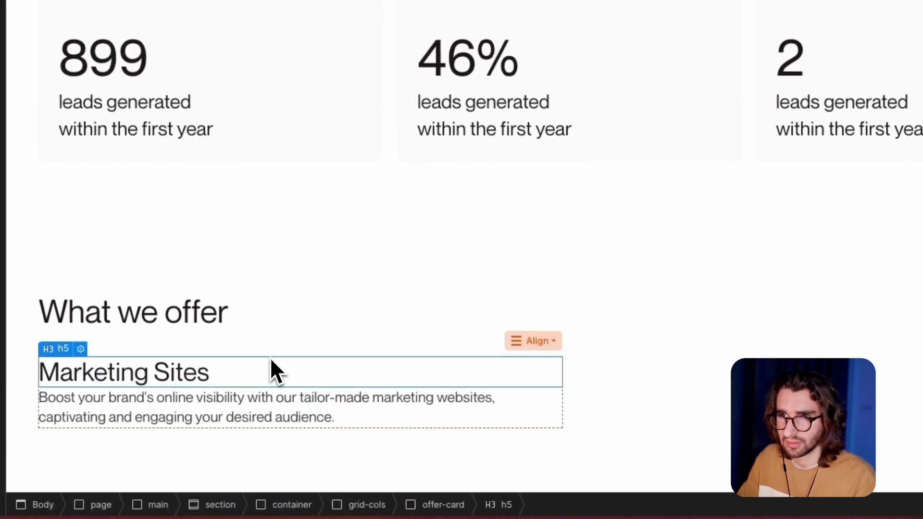
{"action": "key", "text": "Up"}
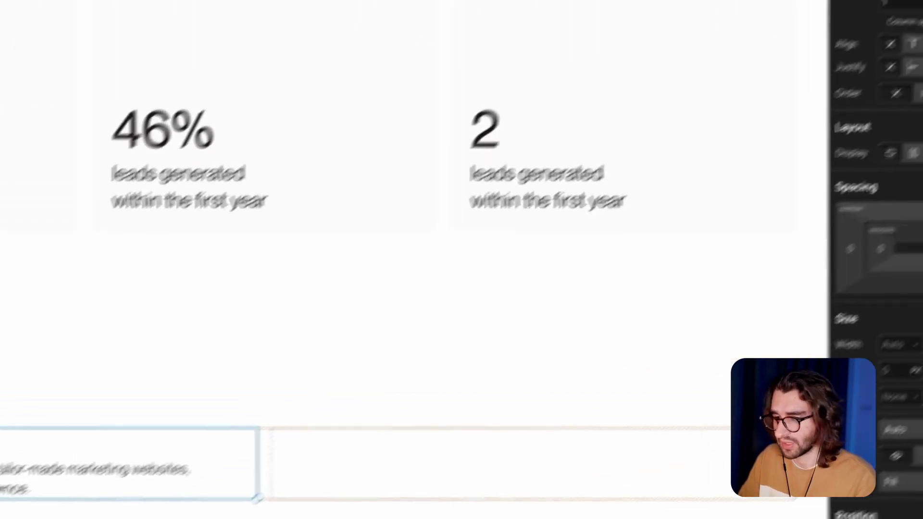
{"action": "left_click", "coordinate": [844, 306]}
{"action": "type", "text": "2"}
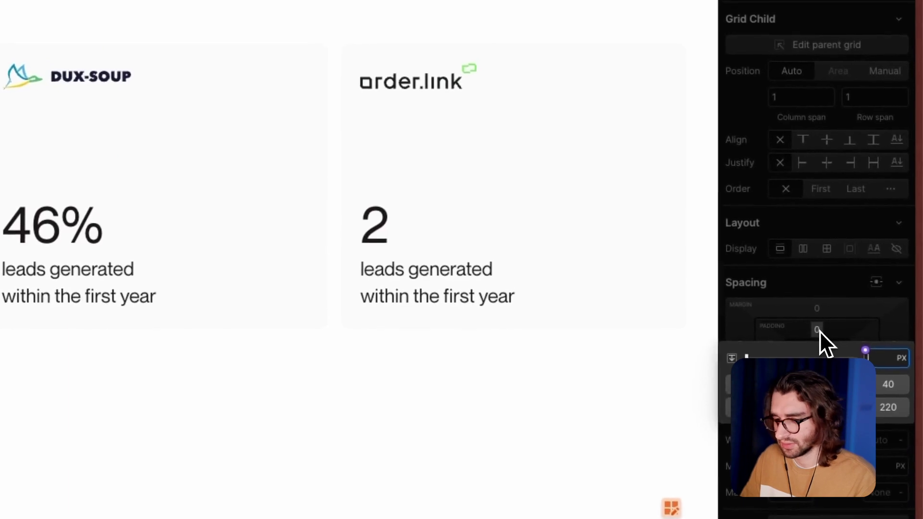
{"action": "type", "text": "rem"}
{"action": "key", "text": "shift+Return"}
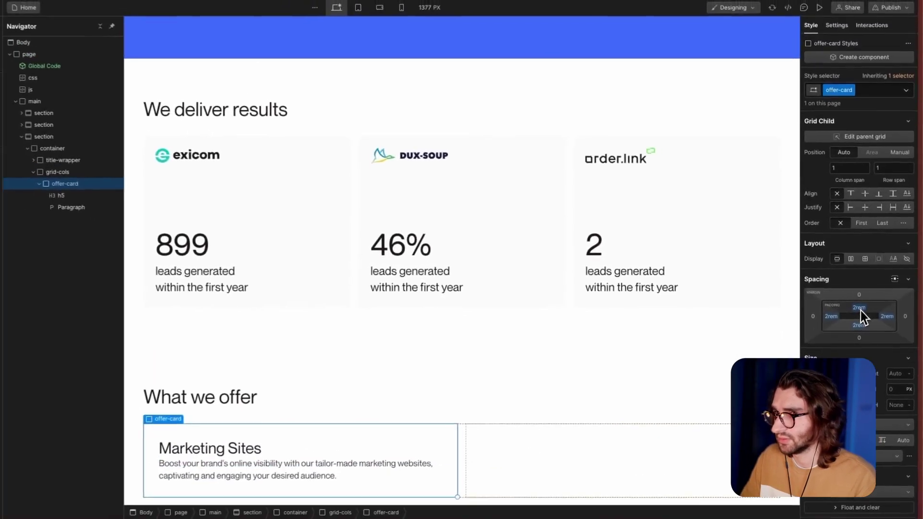
Step: Set the offer-card's border radius to the Cards variable
{"action": "scroll", "coordinate": [587, 365], "scroll_direction": "down", "scroll_amount": 1}
{"action": "scroll", "coordinate": [861, 288], "scroll_direction": "down", "scroll_amount": 10}
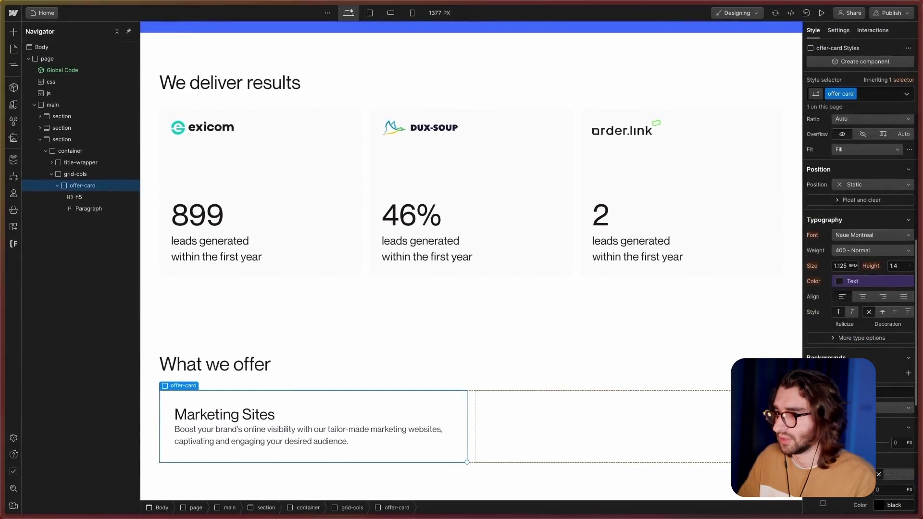
{"action": "scroll", "coordinate": [891, 303], "scroll_direction": "down", "scroll_amount": 1}
{"action": "left_click", "coordinate": [892, 261]}
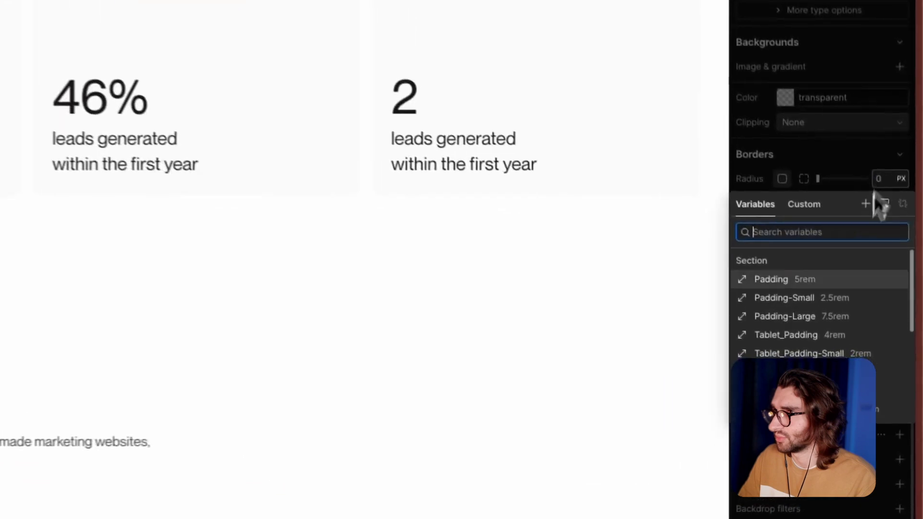
{"action": "scroll", "coordinate": [866, 342], "scroll_direction": "down", "scroll_amount": 5}
{"action": "left_click", "coordinate": [789, 334]}
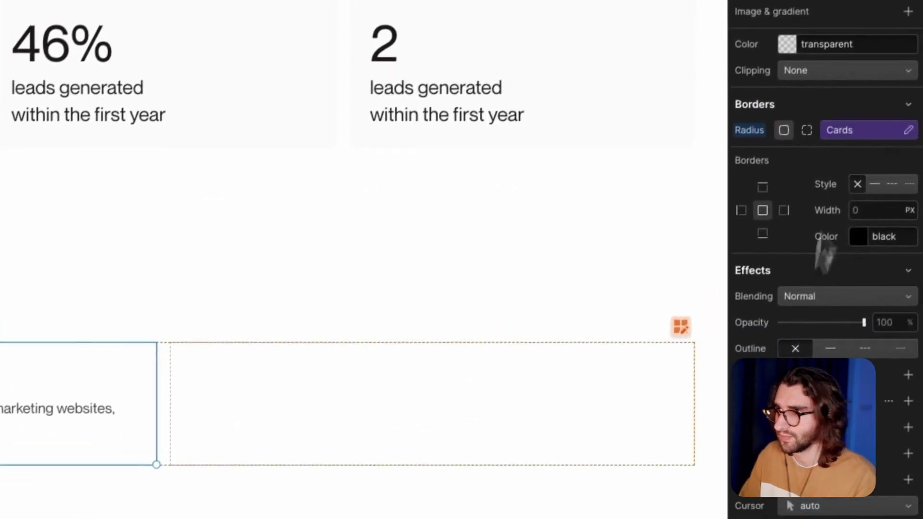
Step: Set the offer-card's background color to the Surface 2 variable
{"action": "scroll", "coordinate": [847, 161], "scroll_direction": "up", "scroll_amount": 2}
{"action": "scroll", "coordinate": [848, 139], "scroll_direction": "up", "scroll_amount": 2}
{"action": "left_click", "coordinate": [780, 159]}
{"action": "left_click", "coordinate": [798, 321]}
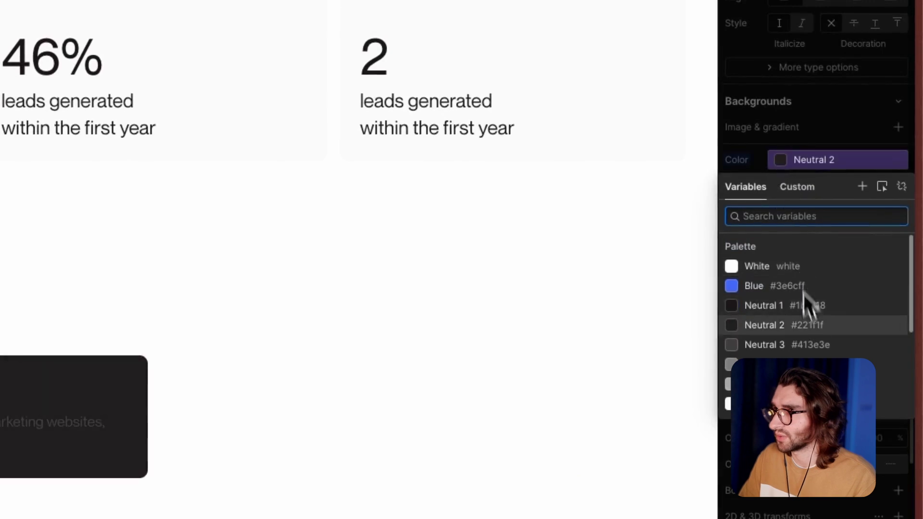
{"action": "scroll", "coordinate": [807, 327], "scroll_direction": "down", "scroll_amount": 3}
{"action": "scroll", "coordinate": [810, 345], "scroll_direction": "down", "scroll_amount": 2}
{"action": "left_click", "coordinate": [812, 346]}
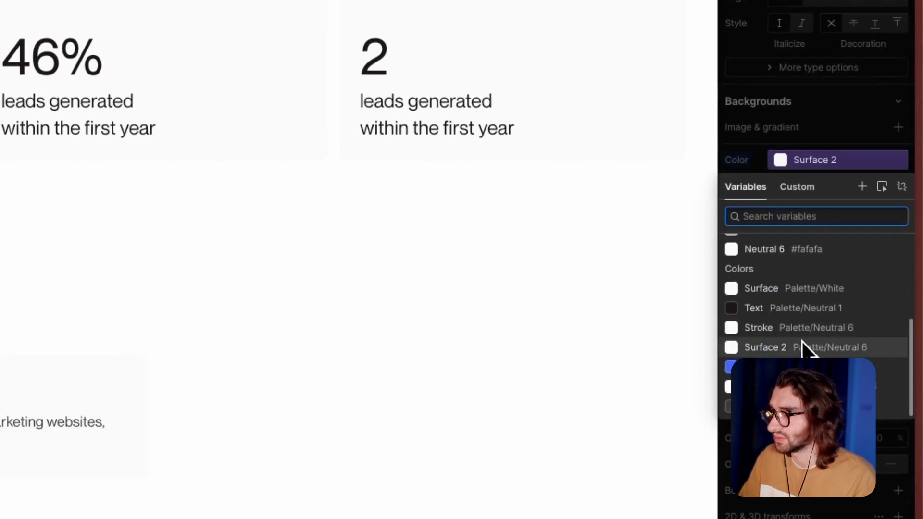
{"action": "key", "text": "Escape"}
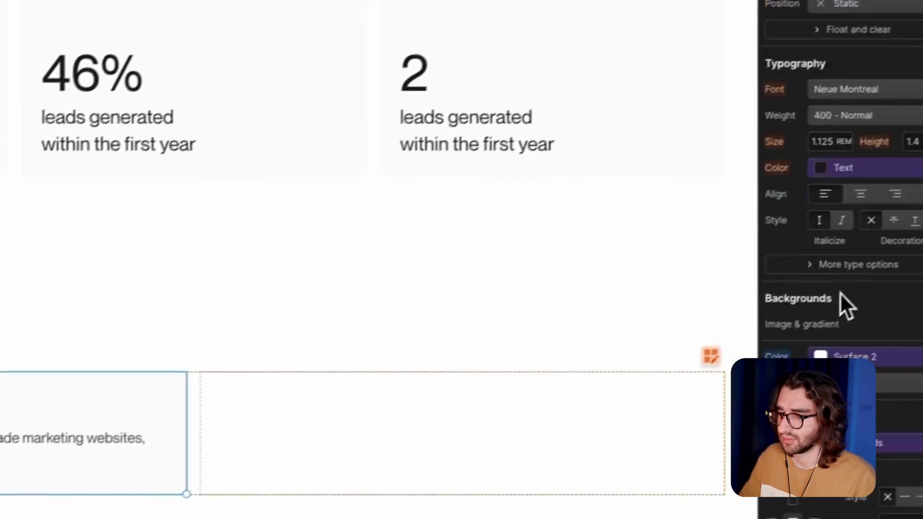
Step: Make the offer-card a vertical flex layout with a 1rem row gap
{"action": "scroll", "coordinate": [841, 294], "scroll_direction": "up", "scroll_amount": 5}
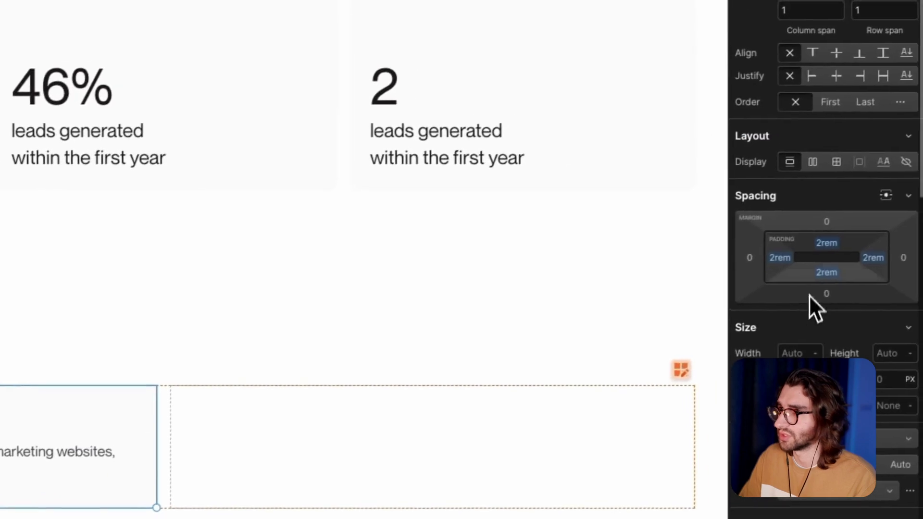
{"action": "left_click", "coordinate": [843, 142]}
{"action": "left_click", "coordinate": [843, 200]}
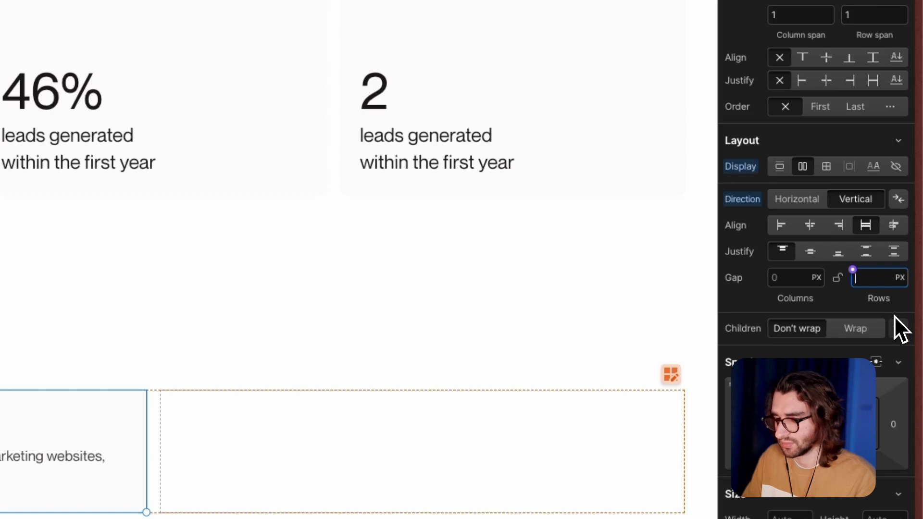
{"action": "type", "text": "1rem"}
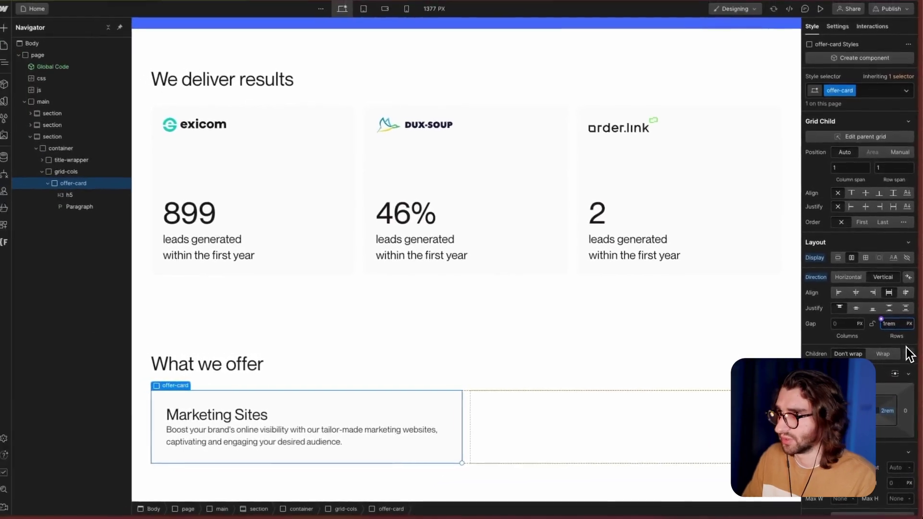
{"action": "key", "text": "Return"}
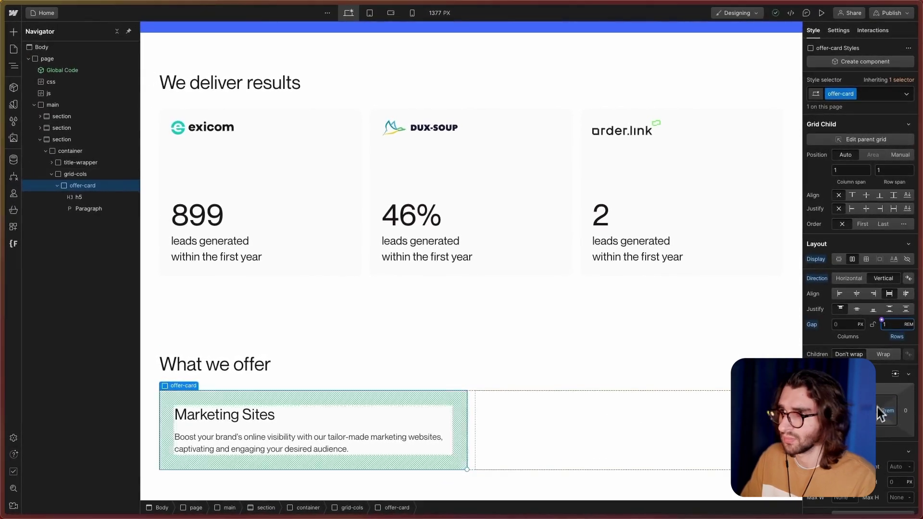
Step: Set the offer-card's bottom padding to 4rem
{"action": "left_click", "coordinate": [881, 410]}
{"action": "type", "text": "3"}
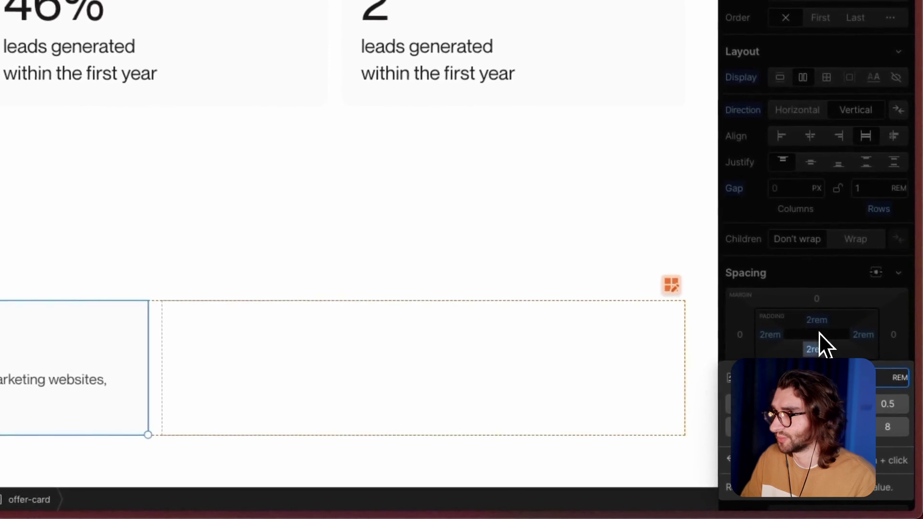
{"action": "key", "text": "Up"}
{"action": "key", "text": "Return"}
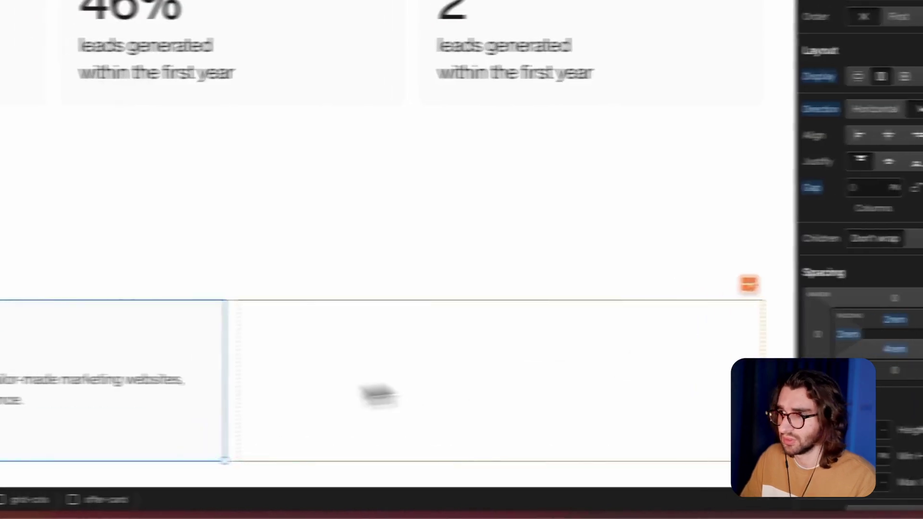
Step: Add an image element below the paragraph inside the offer-card and apply the existing icon class
{"action": "scroll", "coordinate": [144, 394], "scroll_direction": "down", "scroll_amount": 1}
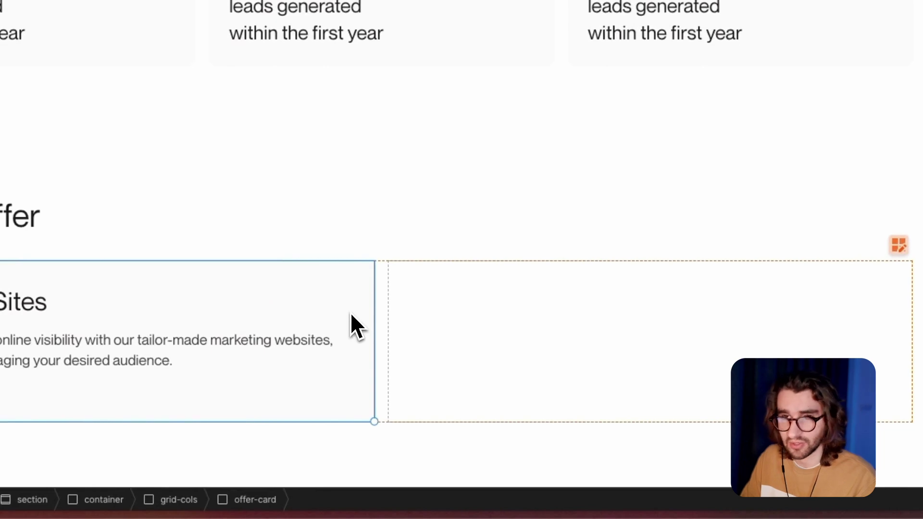
{"action": "key", "text": "super+e"}
{"action": "type", "text": "imag"}
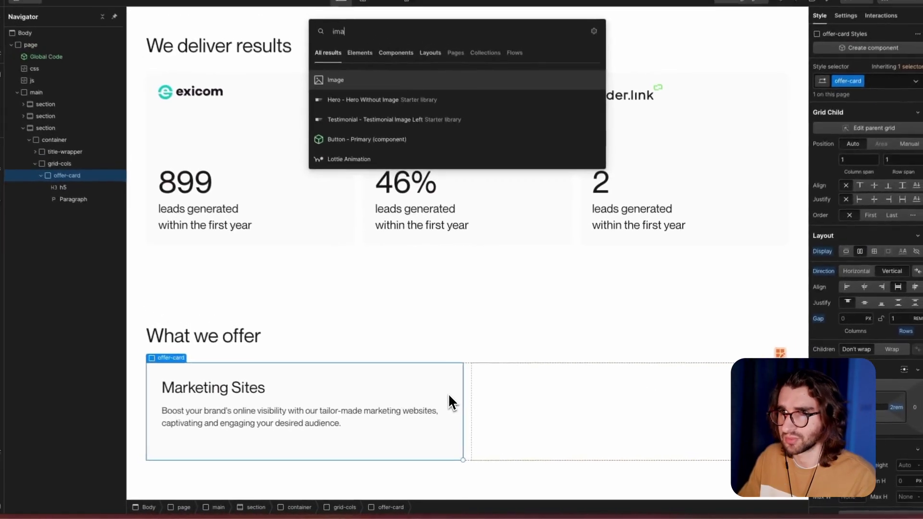
{"action": "key", "text": "Return"}
{"action": "key", "text": "ctrl+Return"}
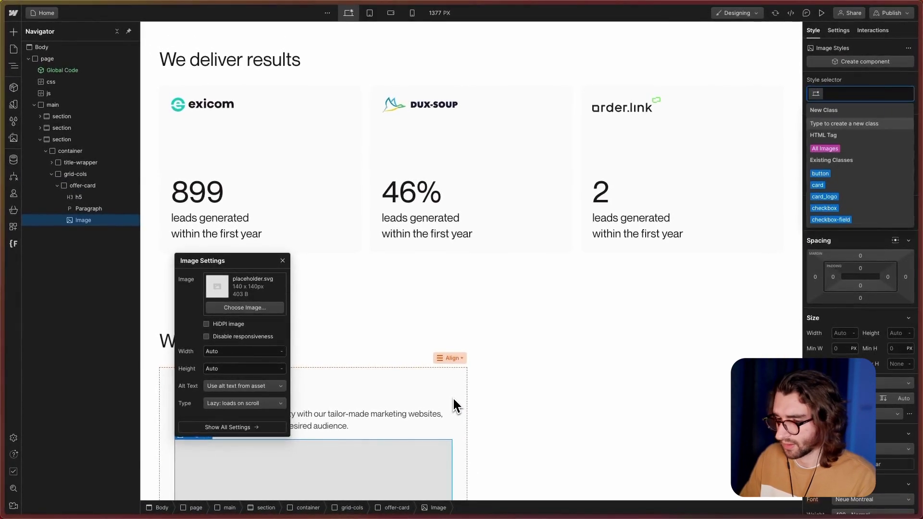
{"action": "type", "text": "icon"}
{"action": "key", "text": "Return"}
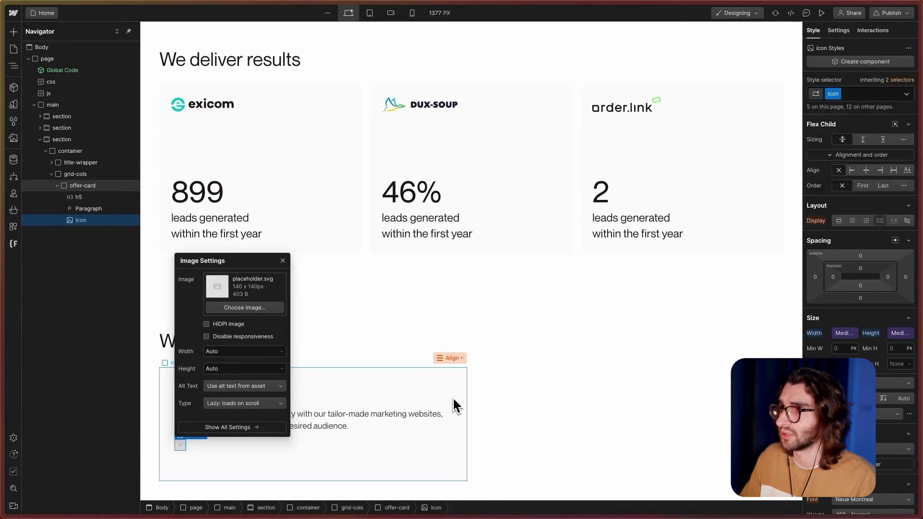
Step: Wrap the icon image in a div block and give the wrapper a new offer-card_icon class
{"action": "key", "text": "ctrl+alt+g"}
{"action": "key", "text": "ctrl+Return"}
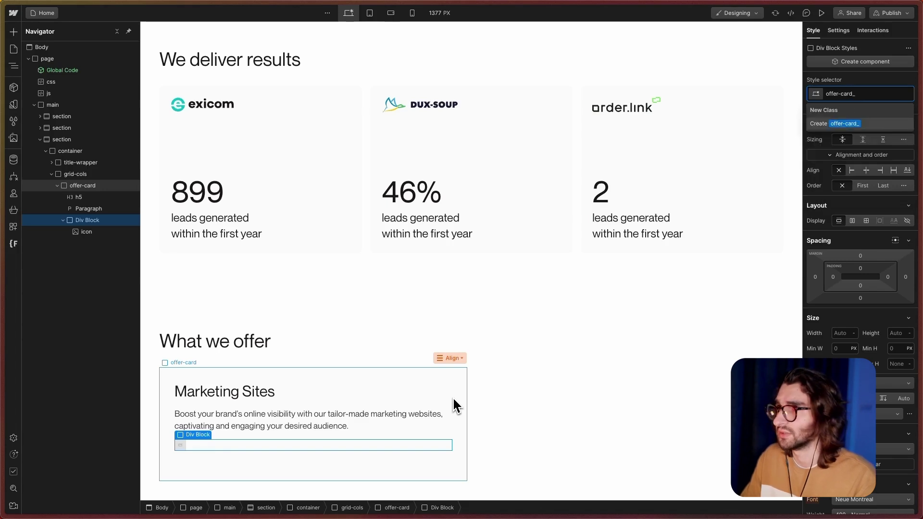
{"action": "key", "text": "Return"}
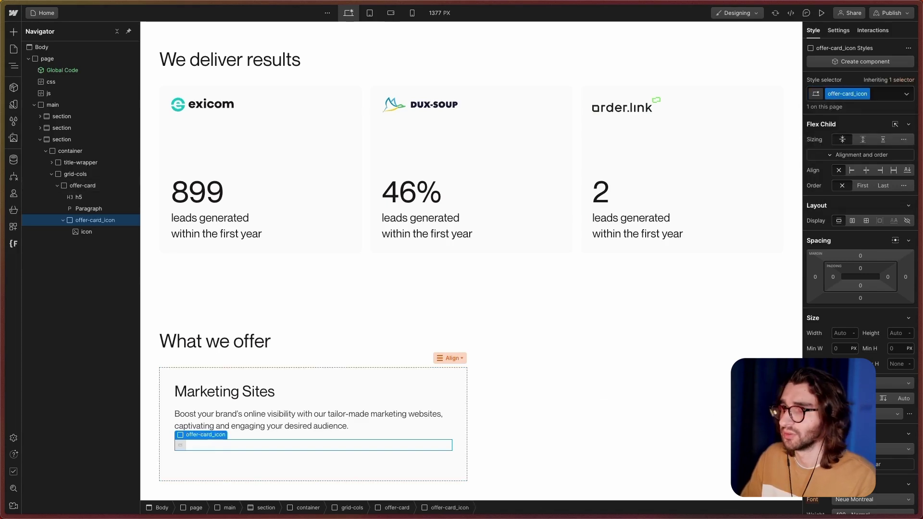
Step: Set the offer-card's position to Relative
{"action": "key", "text": "Up"}
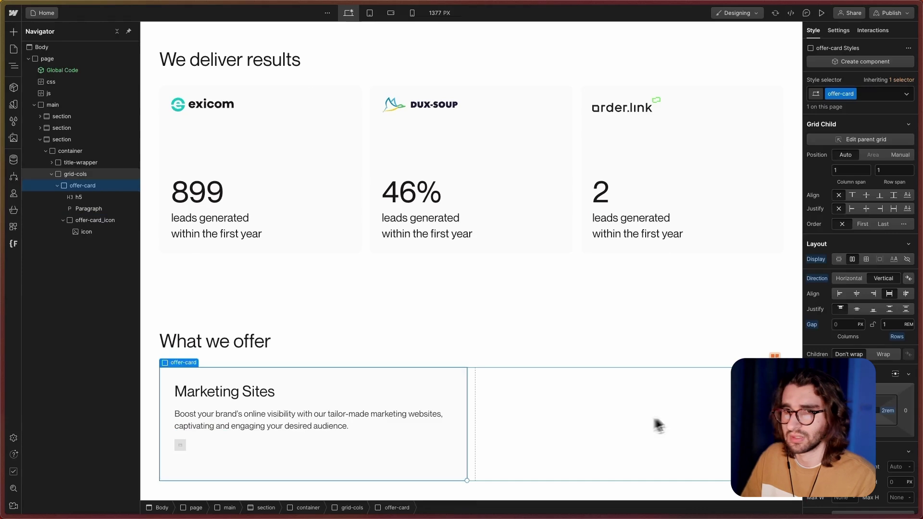
{"action": "scroll", "coordinate": [860, 289], "scroll_direction": "down", "scroll_amount": 4}
{"action": "left_click", "coordinate": [847, 404]}
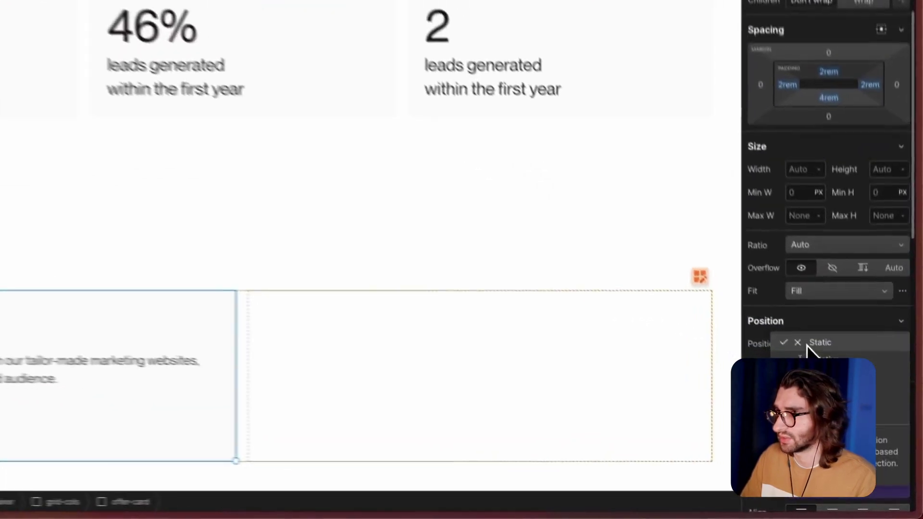
{"action": "left_click", "coordinate": [847, 415]}
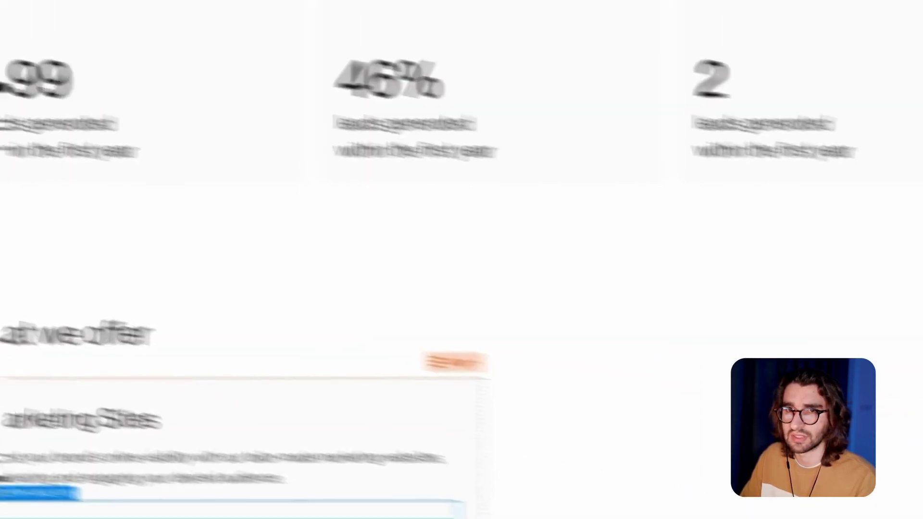
Step: Set the position of the offer-card_icon wrapper to Absolute
{"action": "left_click", "coordinate": [817, 206]}
{"action": "left_click", "coordinate": [806, 216]}
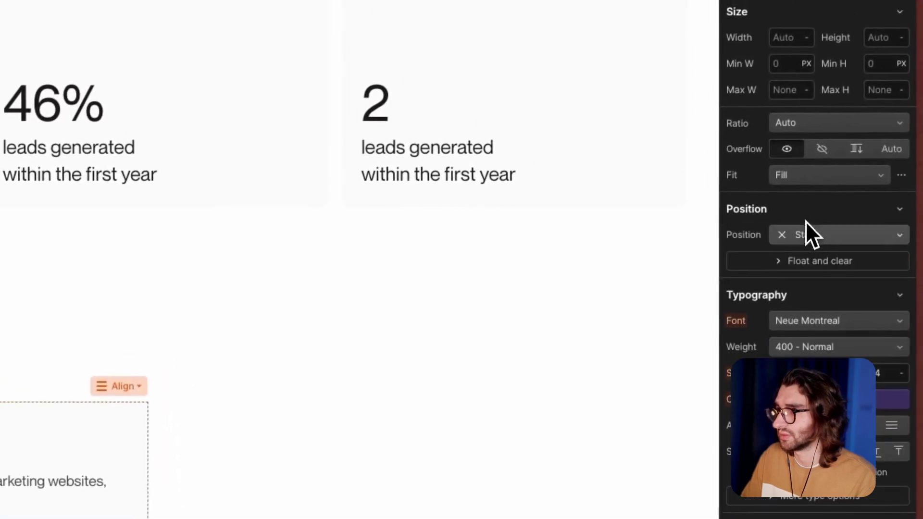
{"action": "left_click", "coordinate": [805, 235]}
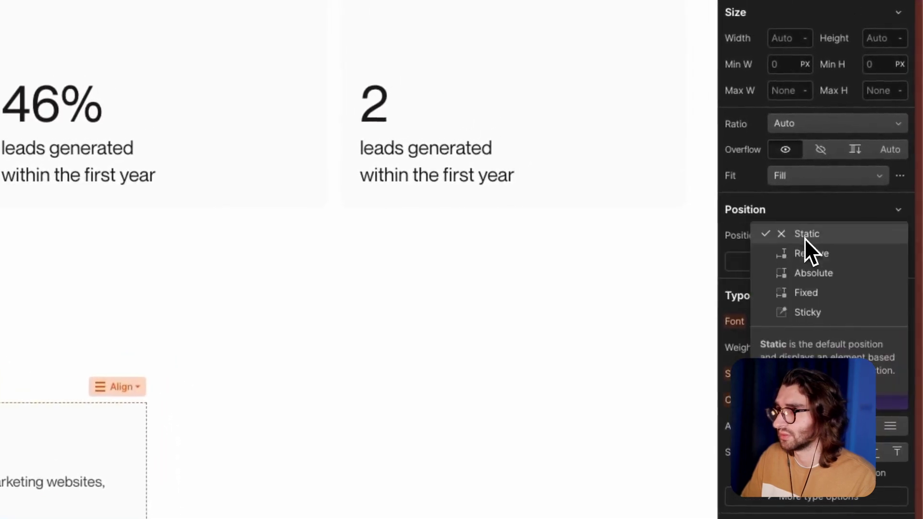
{"action": "left_click", "coordinate": [818, 270]}
Step: Offset the offer-card_icon wrapper 1rem from the top and 1rem from the right of the card
{"action": "left_click", "coordinate": [858, 257]}
{"action": "type", "text": "1re"}
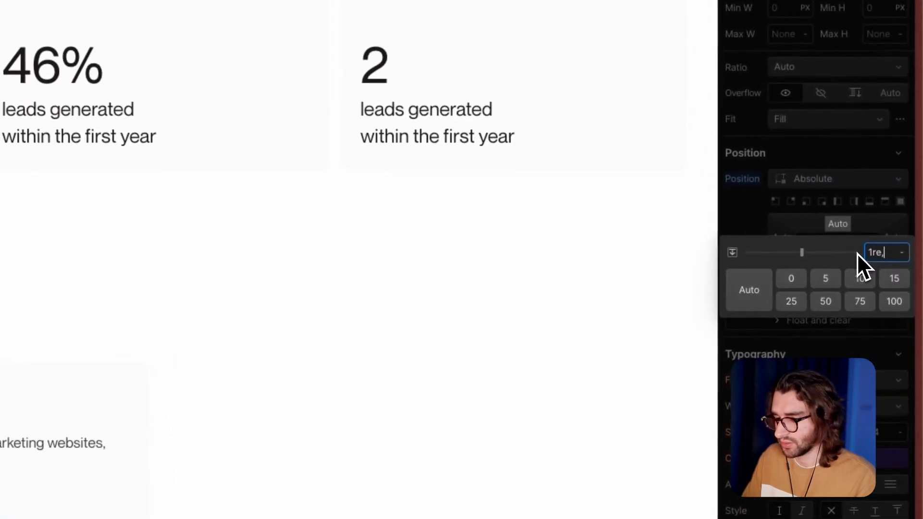
{"action": "type", "text": "m"}
{"action": "key", "text": "Return"}
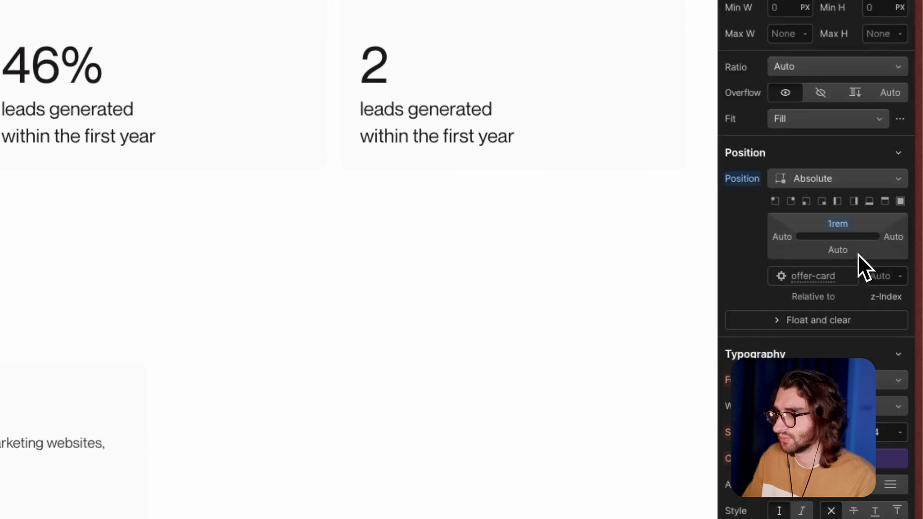
{"action": "left_click", "coordinate": [898, 238]}
{"action": "type", "text": "1rem"}
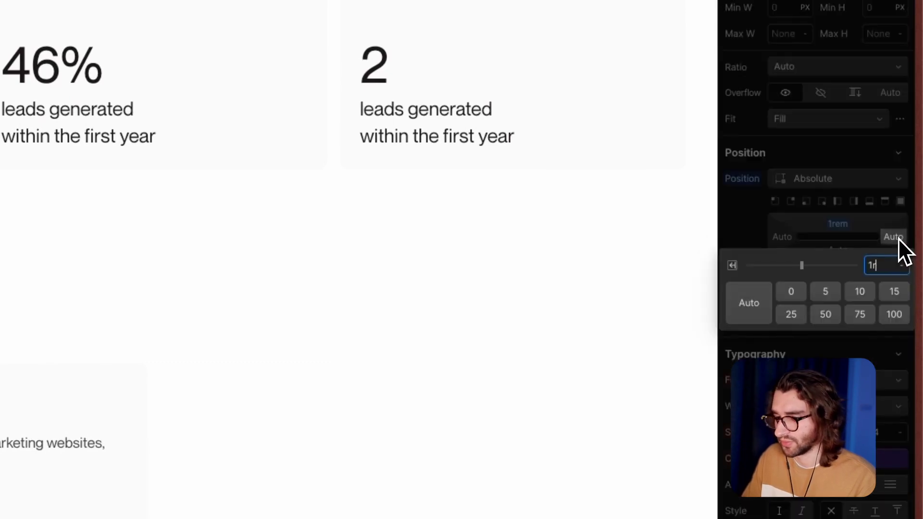
{"action": "key", "text": "Return"}
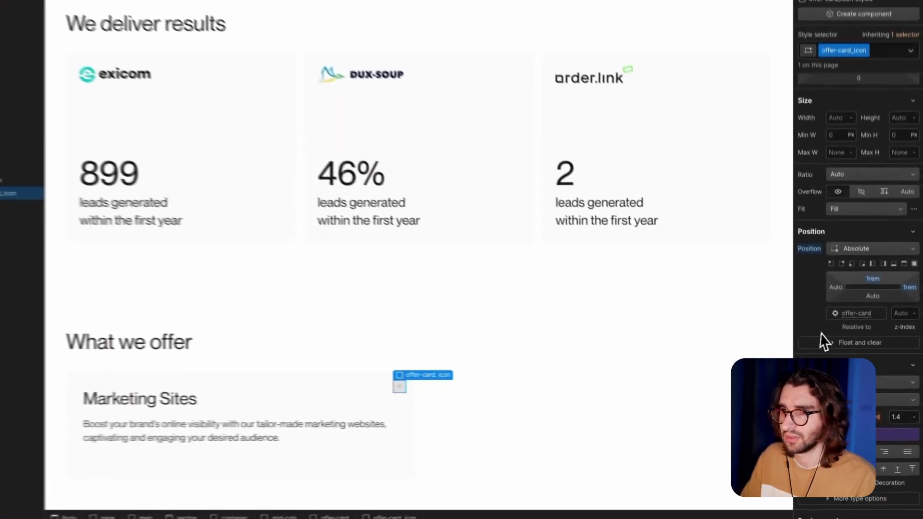
Step: Add the existing cc-lg combo class to the icon image inside the offer-card_icon wrapper
{"action": "key", "text": "Down"}
{"action": "key", "text": "ctrl+Return"}
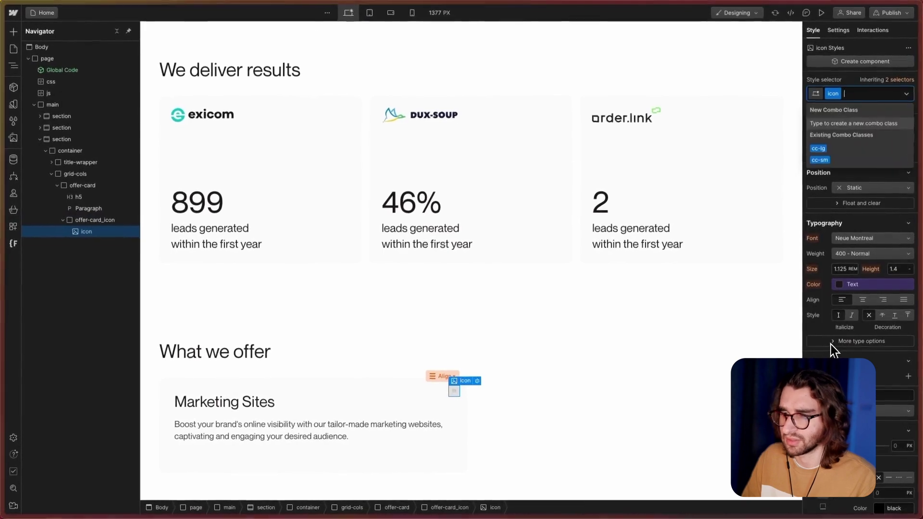
{"action": "key", "text": "Down"}
{"action": "key", "text": "Down"}
{"action": "key", "text": "Return"}
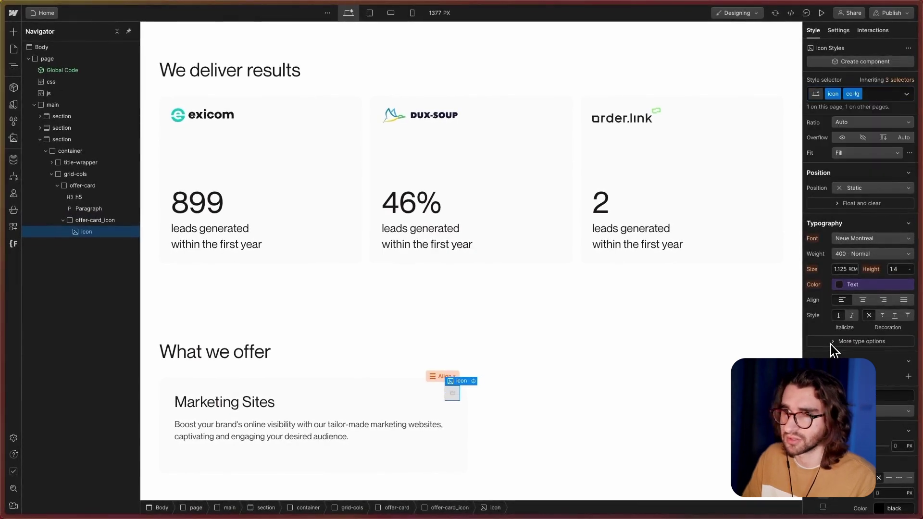
Step: Fill the icon image with the blue star service SVG from the site's assets
{"action": "scroll", "coordinate": [438, 458], "scroll_direction": "down", "scroll_amount": 1}
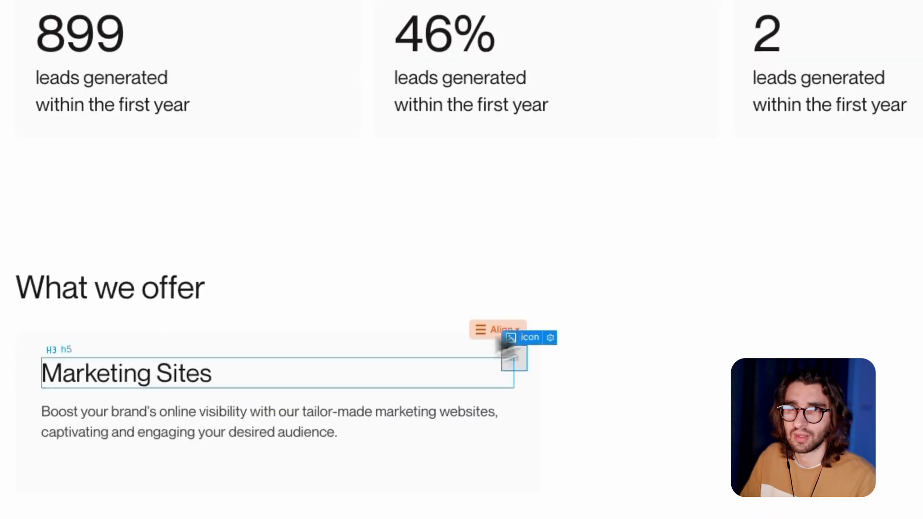
{"action": "key", "text": "j"}
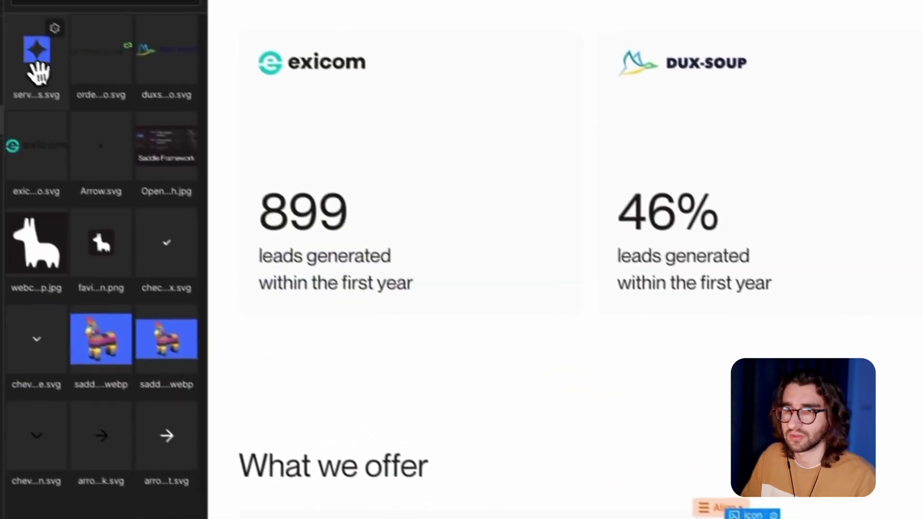
{"action": "left_click", "coordinate": [39, 73]}
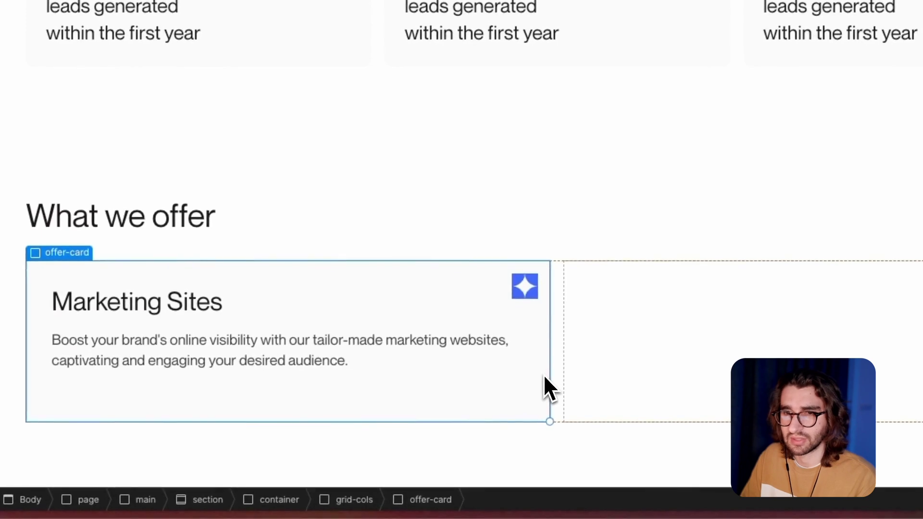
Step: Turn the offer-card into a component named "Offer Card"
{"action": "key", "text": "super+shift+a"}
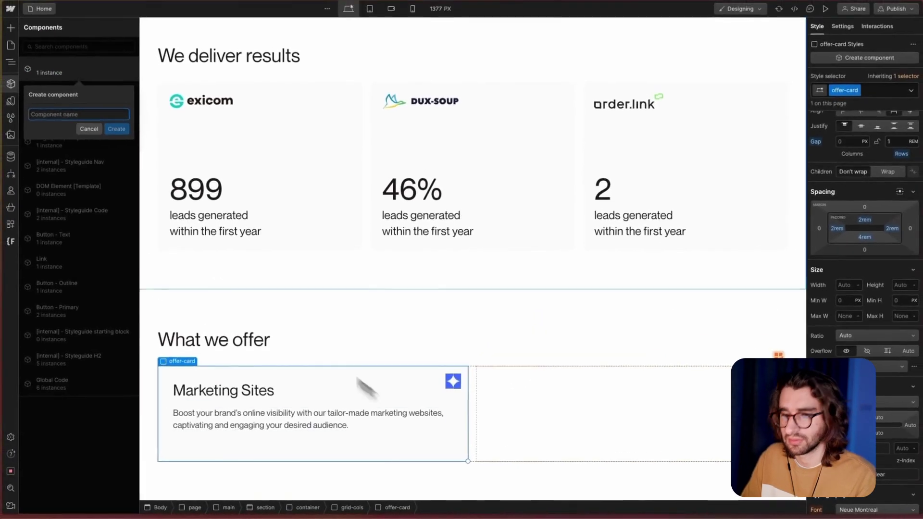
{"action": "type", "text": "Offer "}
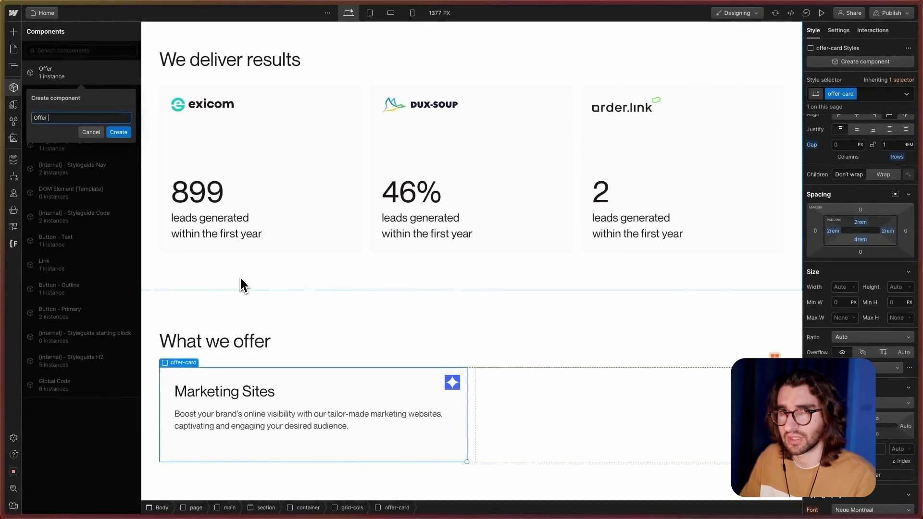
{"action": "type", "text": "Card"}
{"action": "key", "text": "Return"}
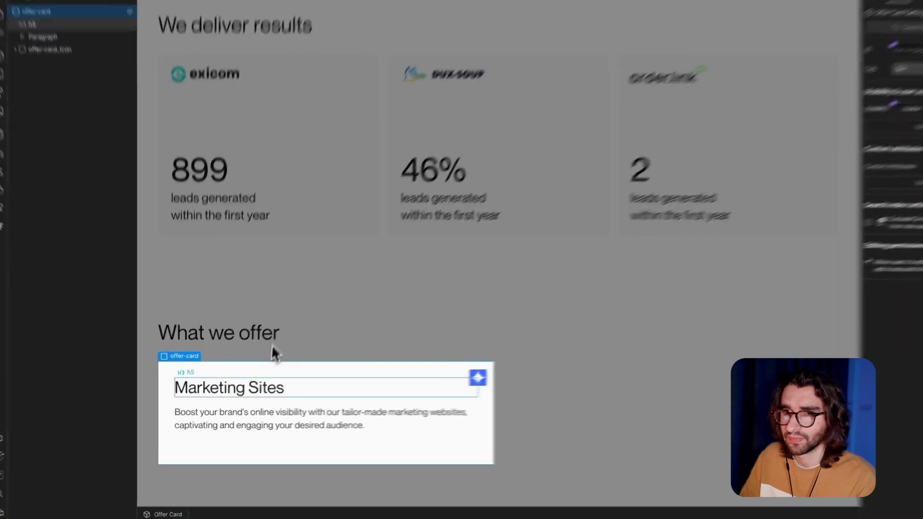
Step: Create a text property named "Title" for the Marketing Sites heading in the Offer Card component
{"action": "left_click", "coordinate": [244, 387]}
{"action": "left_click", "coordinate": [818, 117]}
{"action": "left_click", "coordinate": [825, 140]}
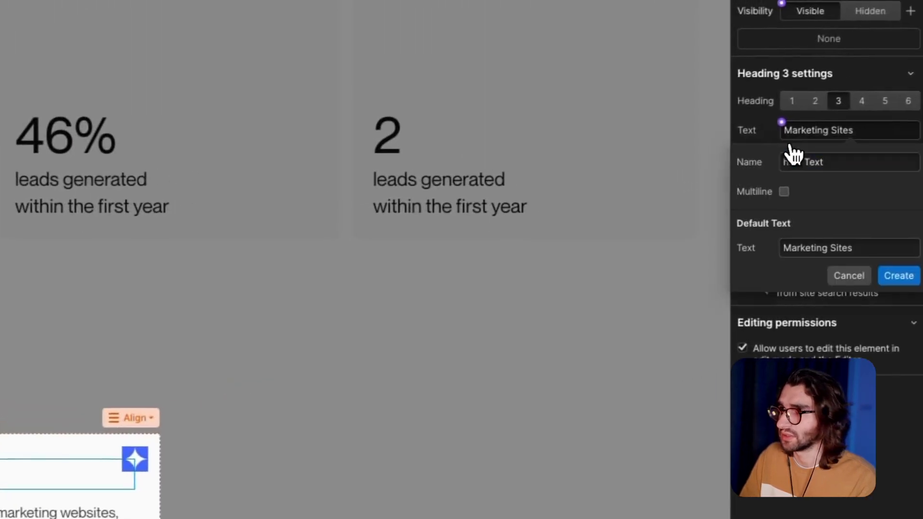
{"action": "triple_click", "coordinate": [809, 168]}
{"action": "type", "text": "Title"}
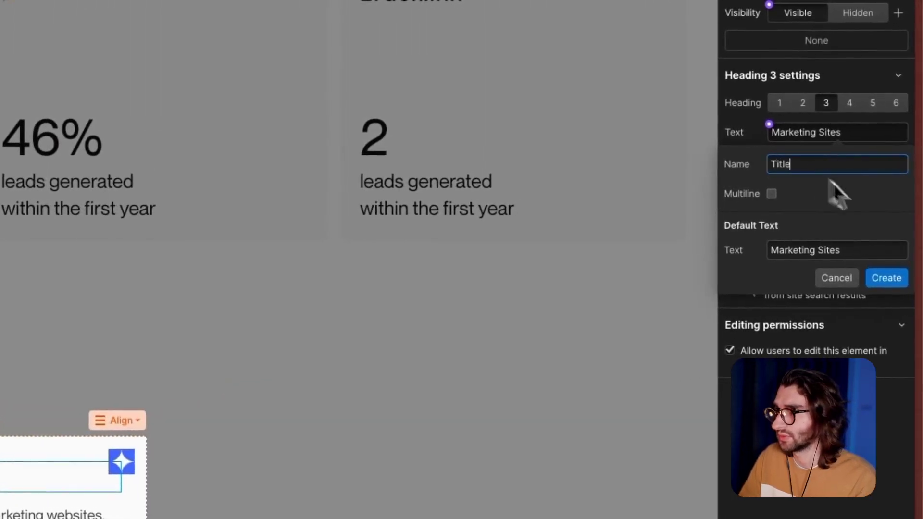
{"action": "left_click", "coordinate": [888, 278]}
Step: Create a multiline text property named "Paragraph" for the description in the Offer Card component
{"action": "left_click", "coordinate": [48, 515]}
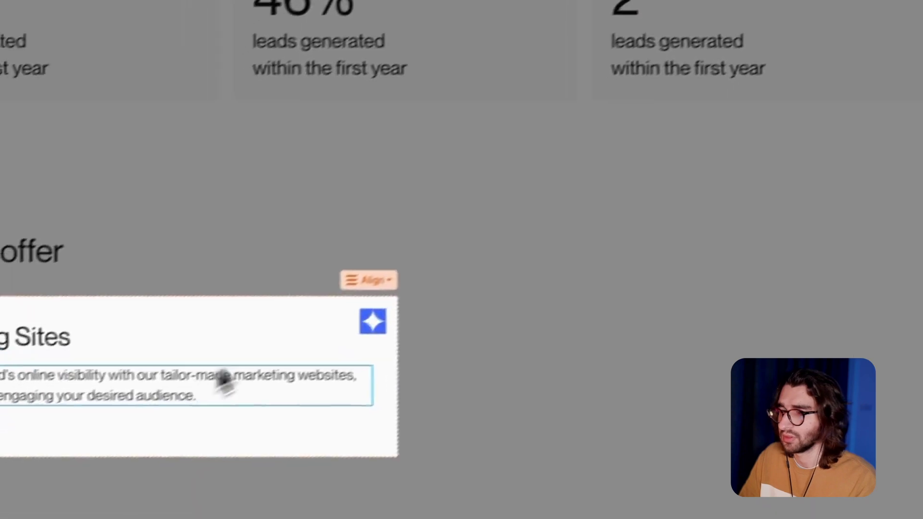
{"action": "left_click", "coordinate": [854, 38]}
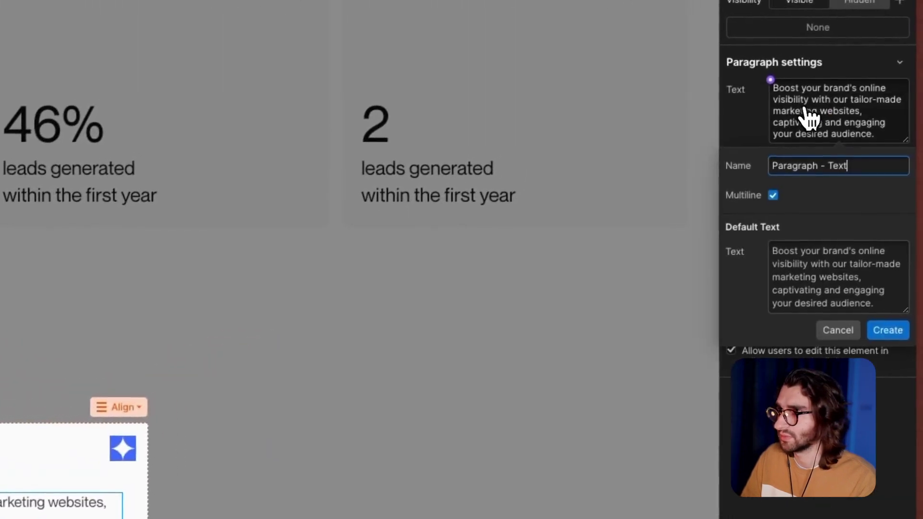
{"action": "key", "text": "Left"}
{"action": "key", "text": "Left"}
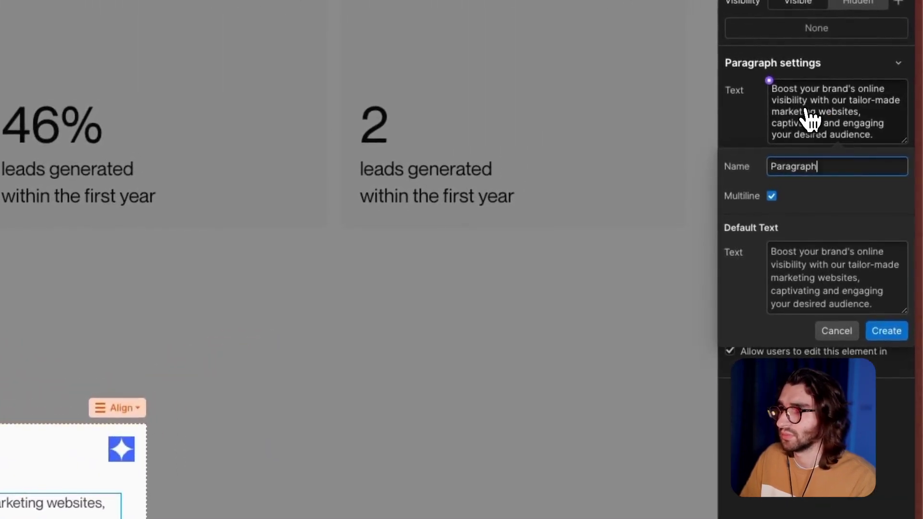
{"action": "left_click", "coordinate": [895, 332]}
Step: Create an image property named "icon" for the icon image in the Offer Card component
{"action": "left_click", "coordinate": [121, 450]}
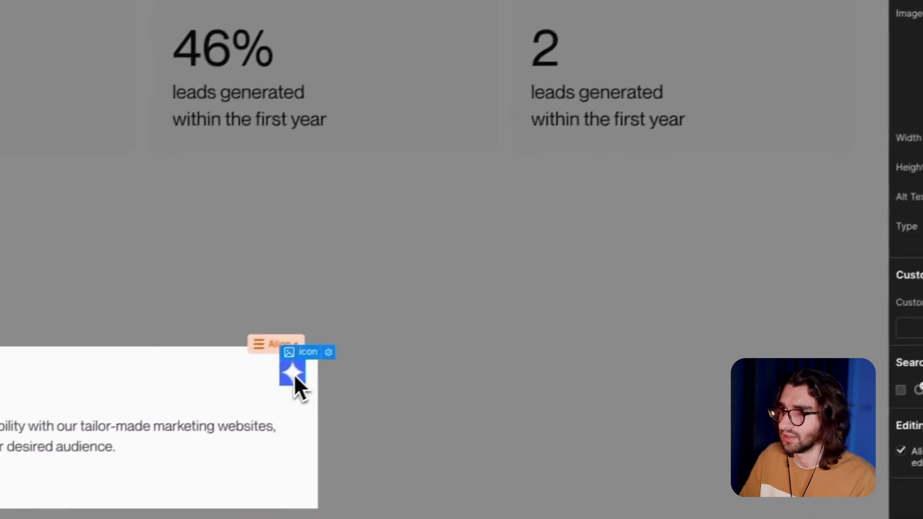
{"action": "left_click", "coordinate": [838, 53]}
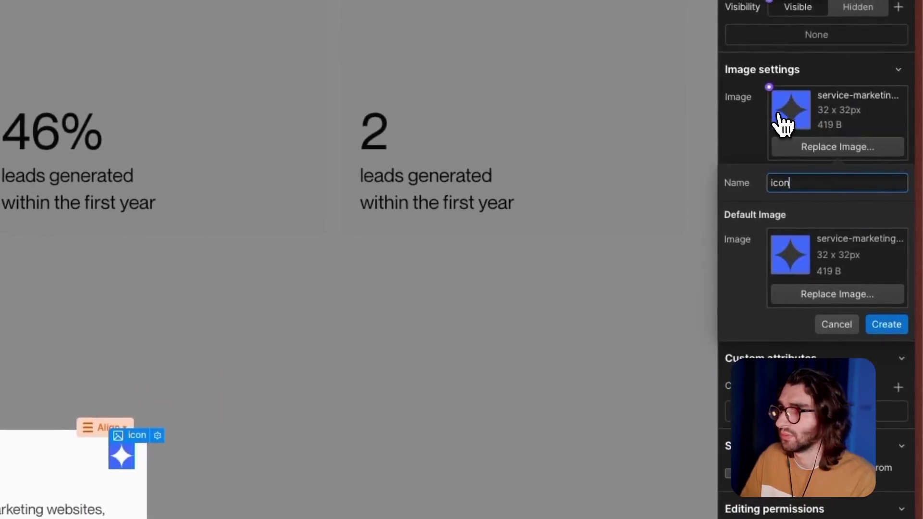
{"action": "left_click", "coordinate": [892, 326]}
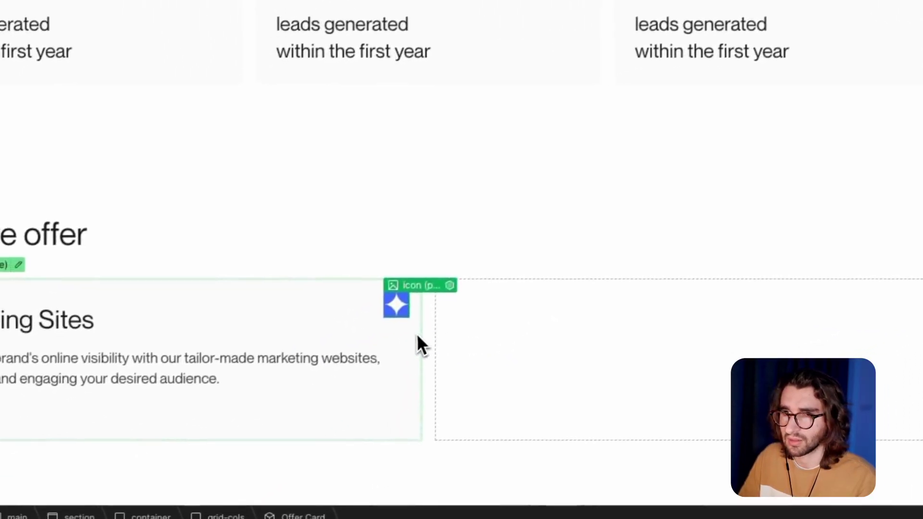
Step: Duplicate the Offer Card instance until the "What we offer" grid holds five cards
{"action": "left_click", "coordinate": [417, 333]}
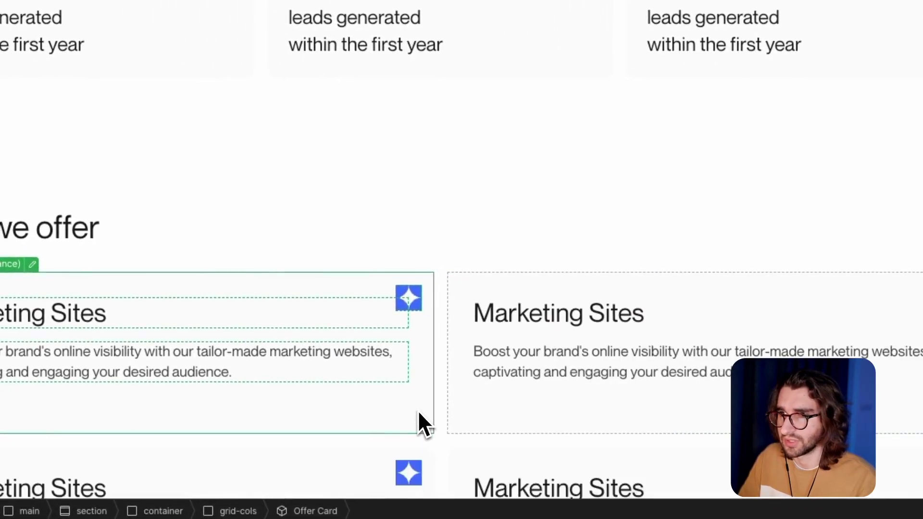
{"action": "scroll", "coordinate": [417, 410], "scroll_direction": "down", "scroll_amount": 6}
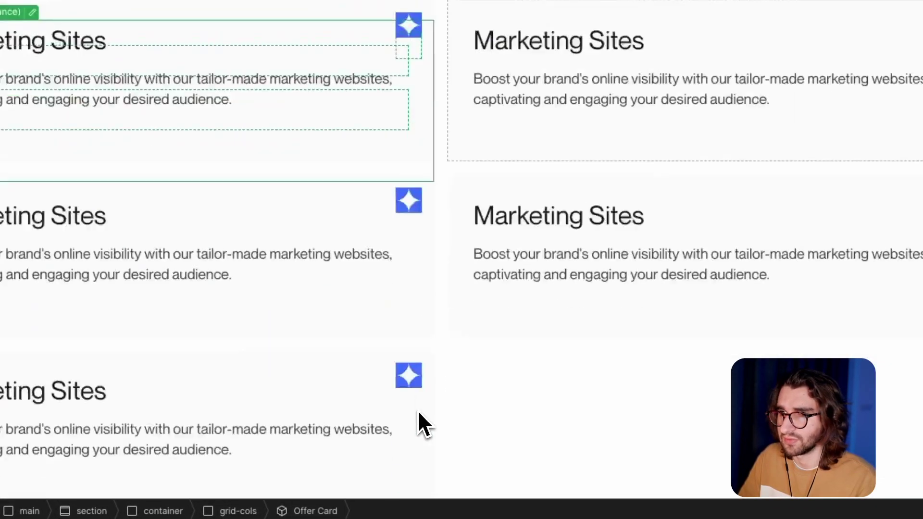
{"action": "left_click", "coordinate": [556, 406]}
{"action": "scroll", "coordinate": [561, 409], "scroll_direction": "up", "scroll_amount": 1}
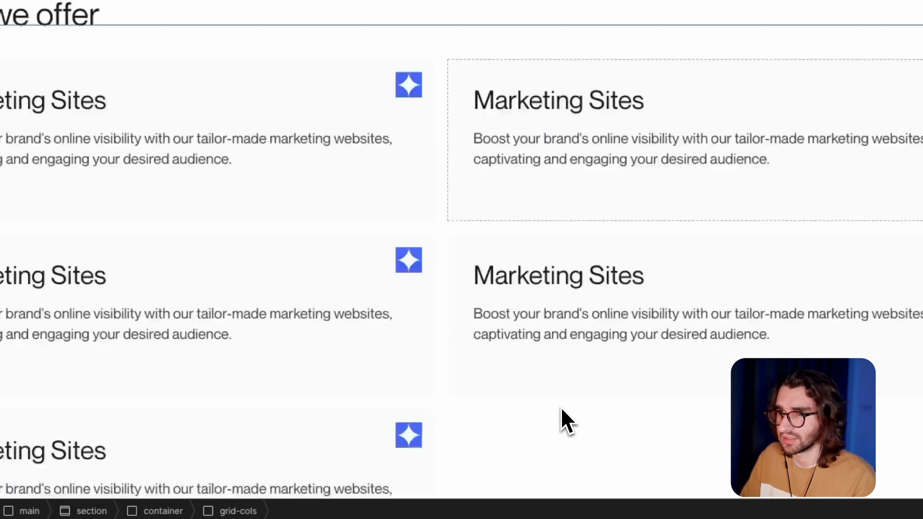
{"action": "scroll", "coordinate": [561, 408], "scroll_direction": "down", "scroll_amount": 5}
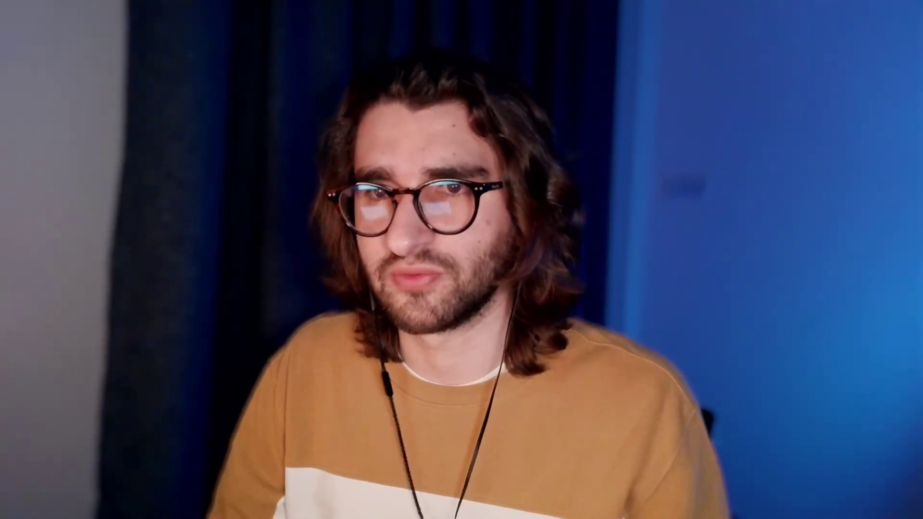